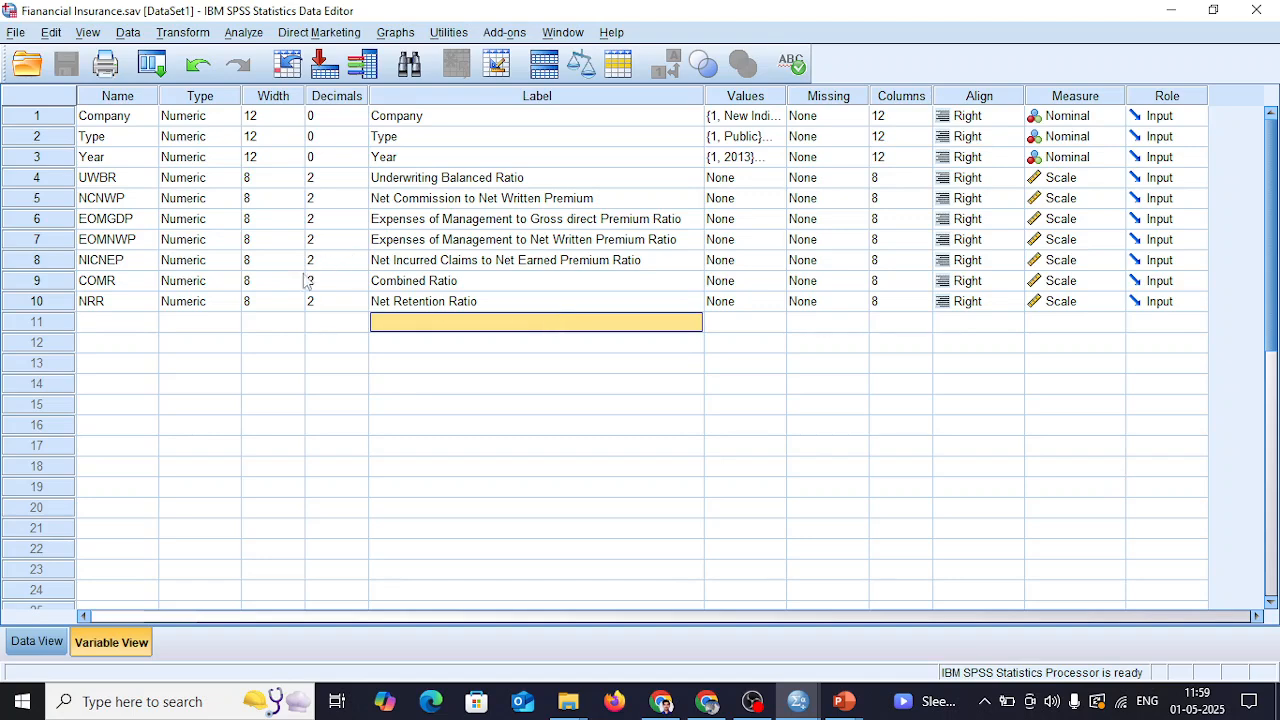
{"action": "left_click_drag", "start_coordinate": [1068, 183], "coordinate": [1072, 305]}
{"action": "left_click_drag", "start_coordinate": [34, 178], "coordinate": [44, 280]}
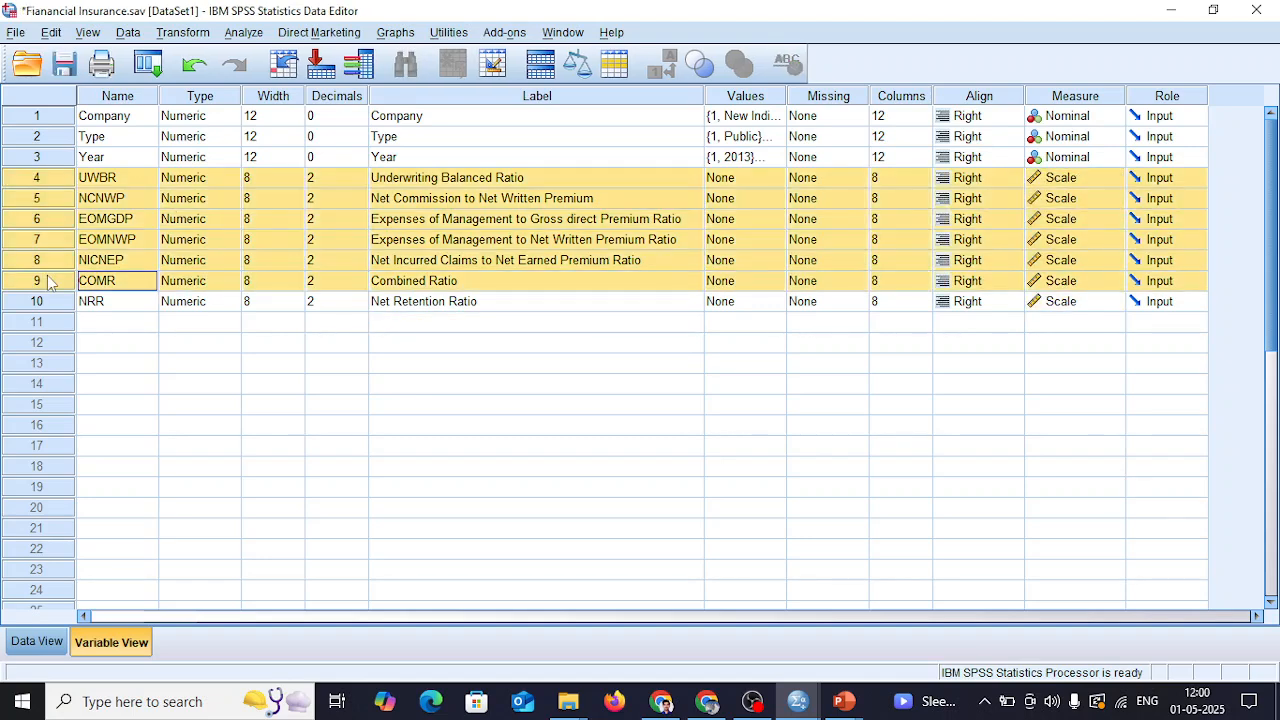
{"action": "left_click", "coordinate": [37, 180]}
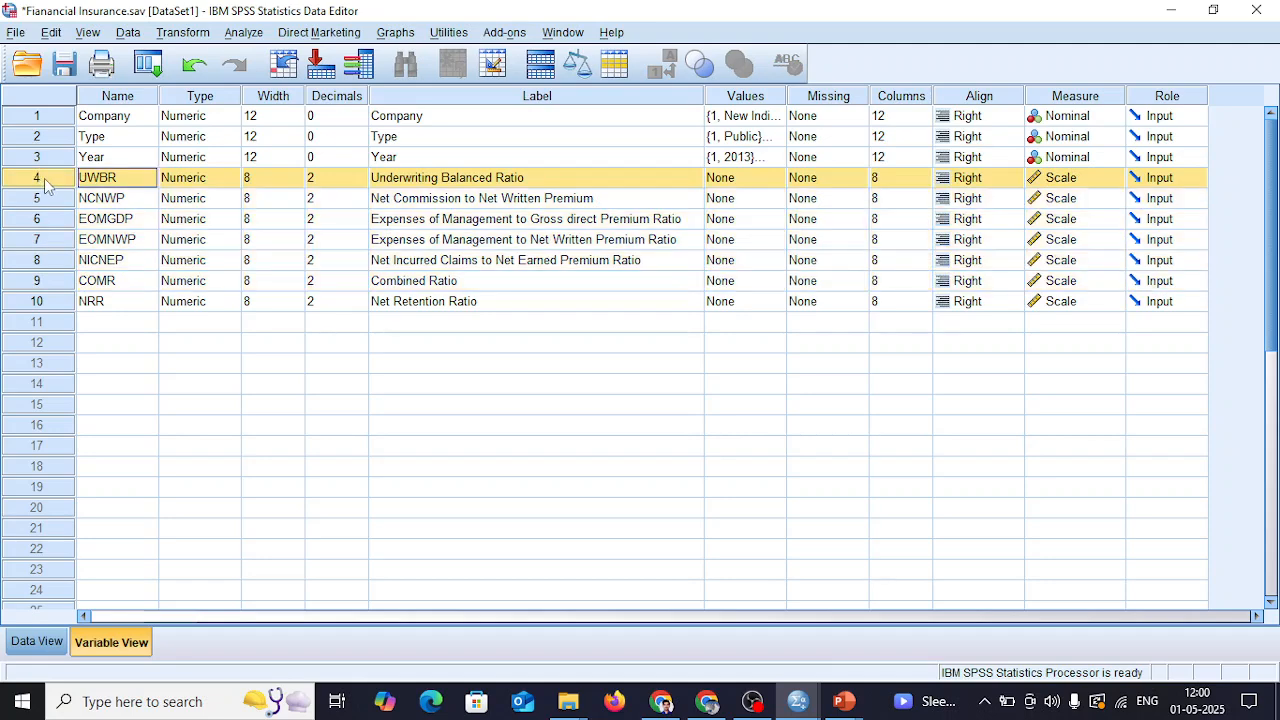
{"action": "left_click_drag", "start_coordinate": [44, 183], "coordinate": [66, 303]}
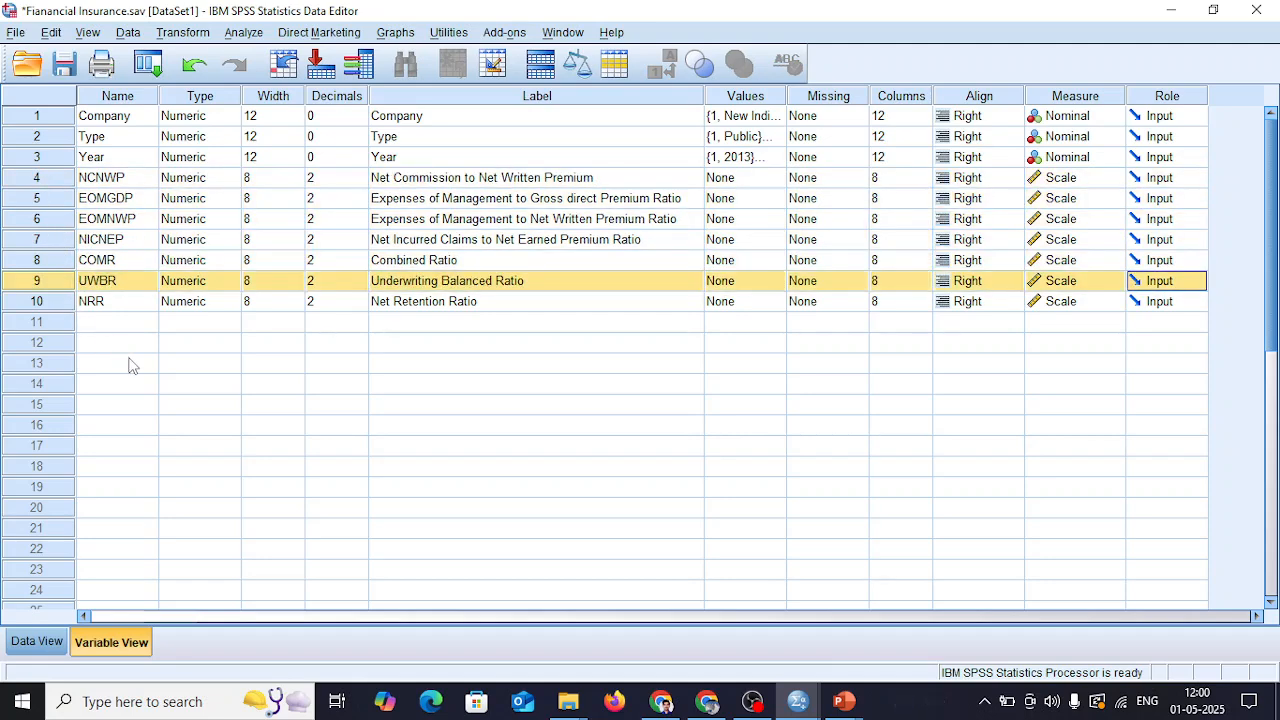
{"action": "left_click", "coordinate": [316, 385]}
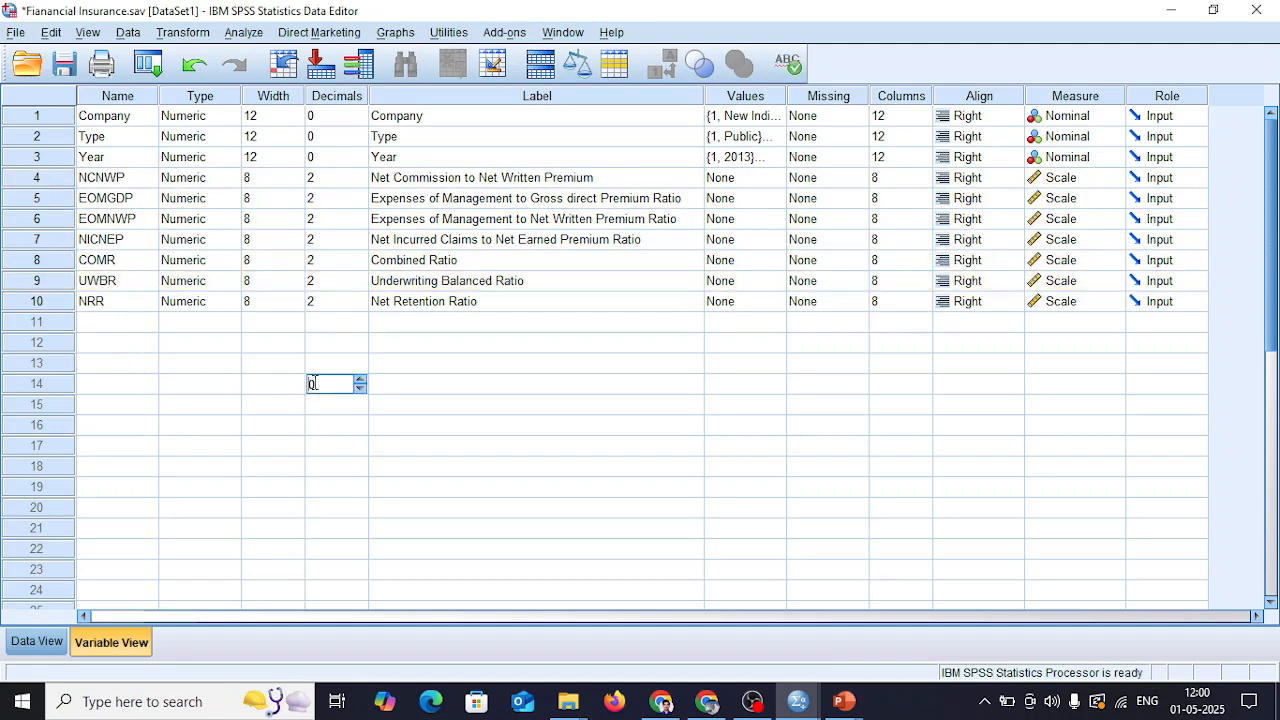
{"action": "key", "text": "ctrl+z"}
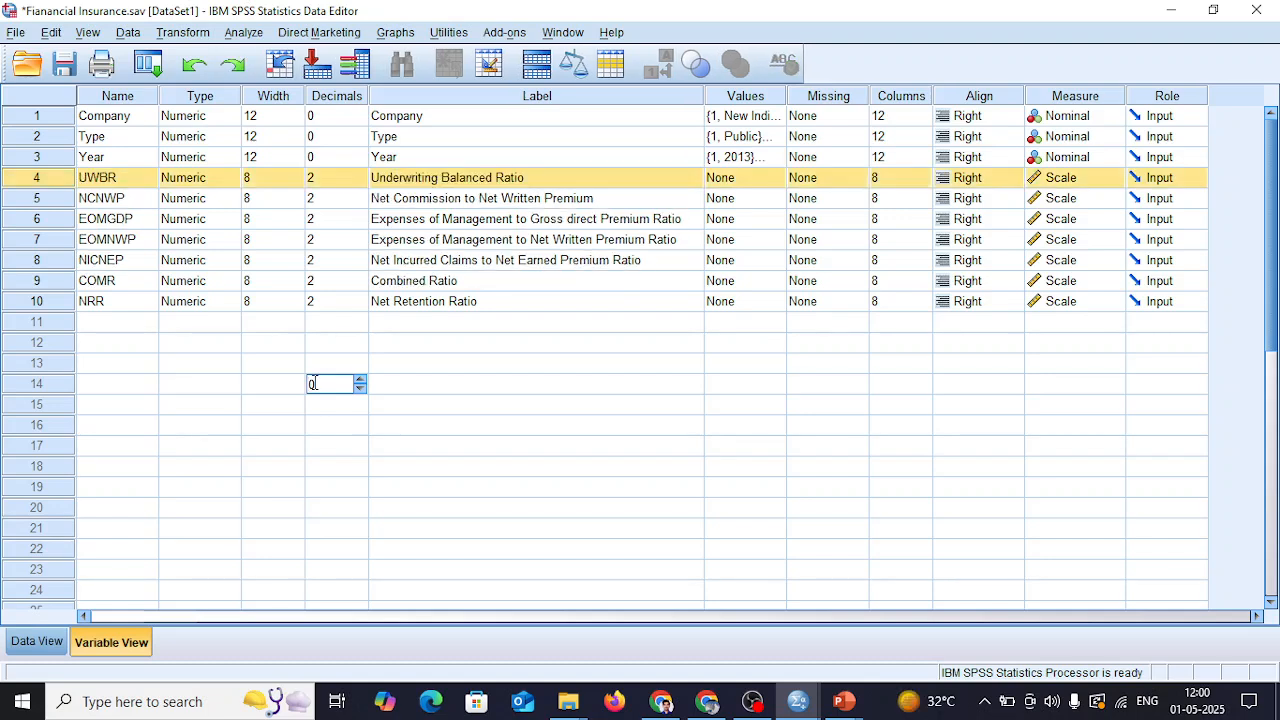
{"action": "left_click", "coordinate": [276, 344]}
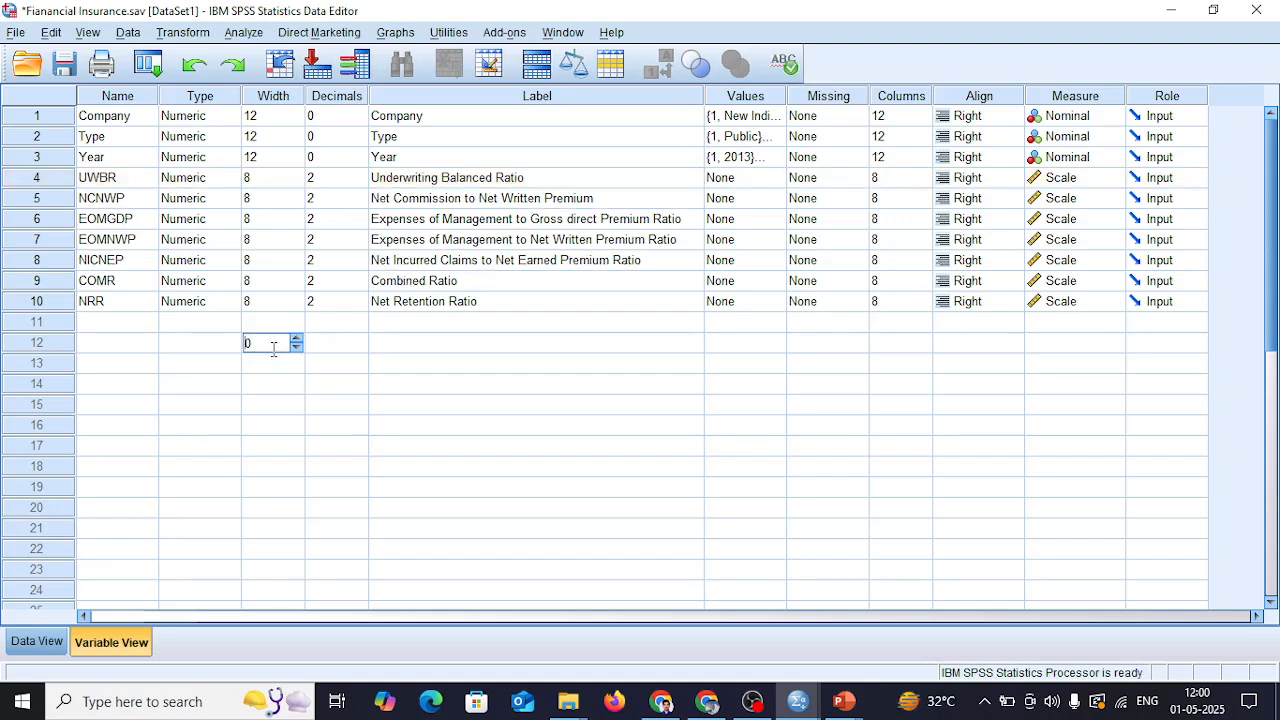
Step: Review the variable labels from Underwriting Balanced Ratio through Expenses of Management to Net Written Premium Ratio
{"action": "left_click", "coordinate": [425, 181]}
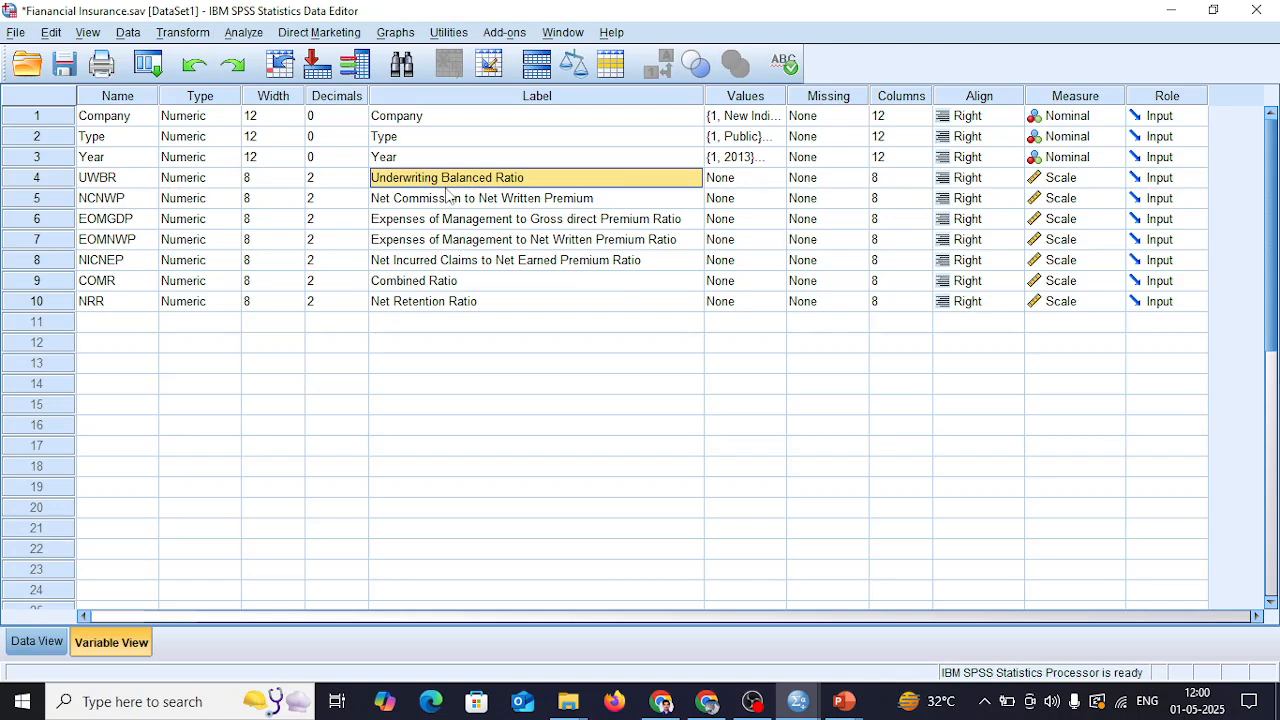
{"action": "left_click", "coordinate": [473, 204]}
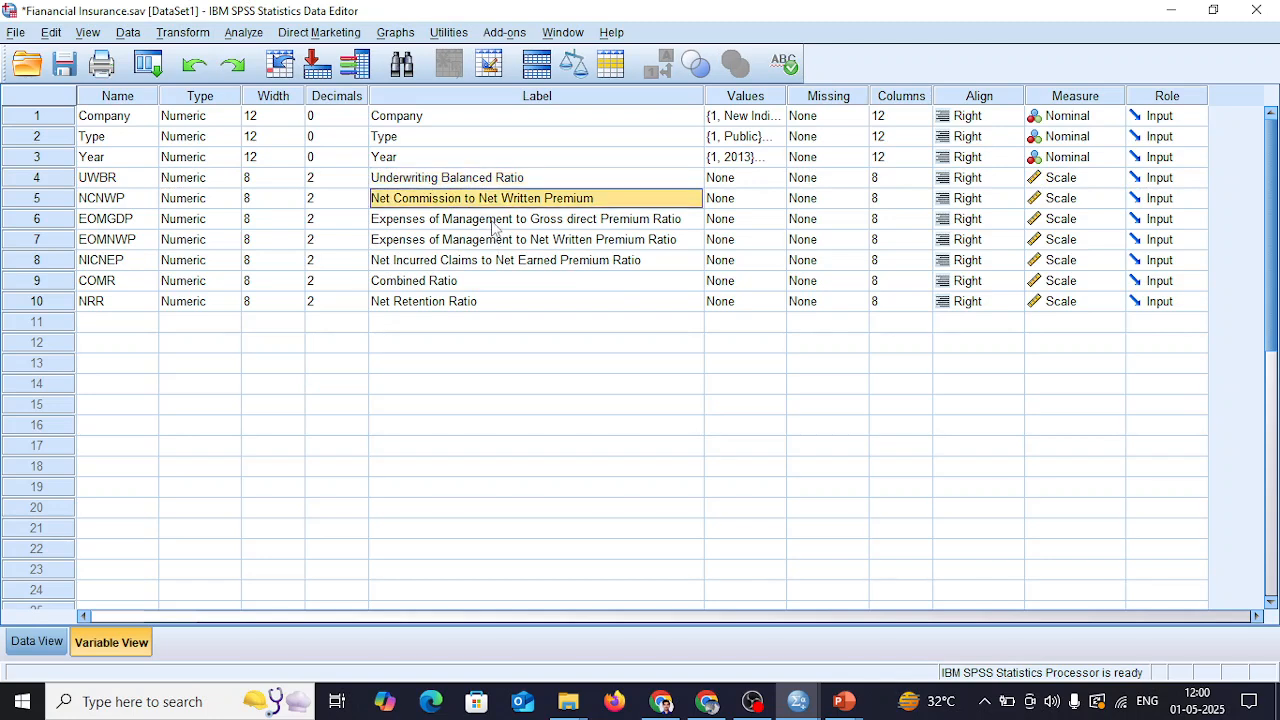
{"action": "left_click", "coordinate": [492, 221]}
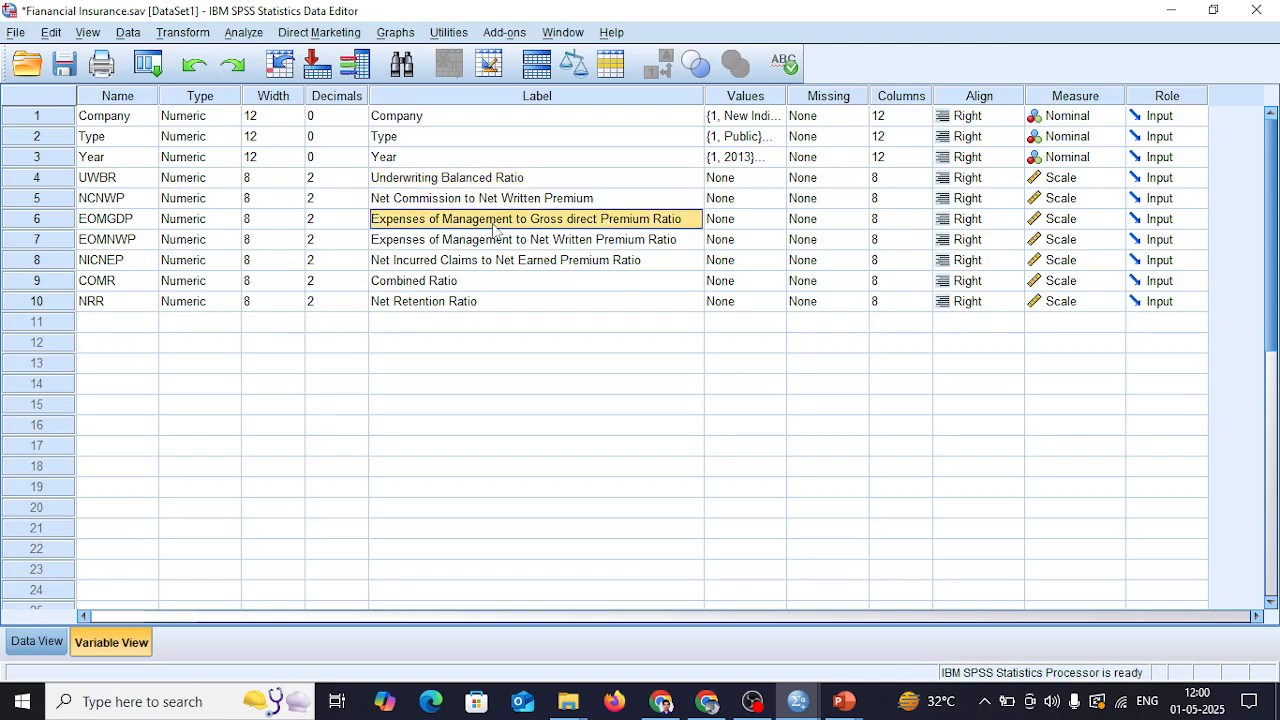
{"action": "left_click", "coordinate": [502, 241]}
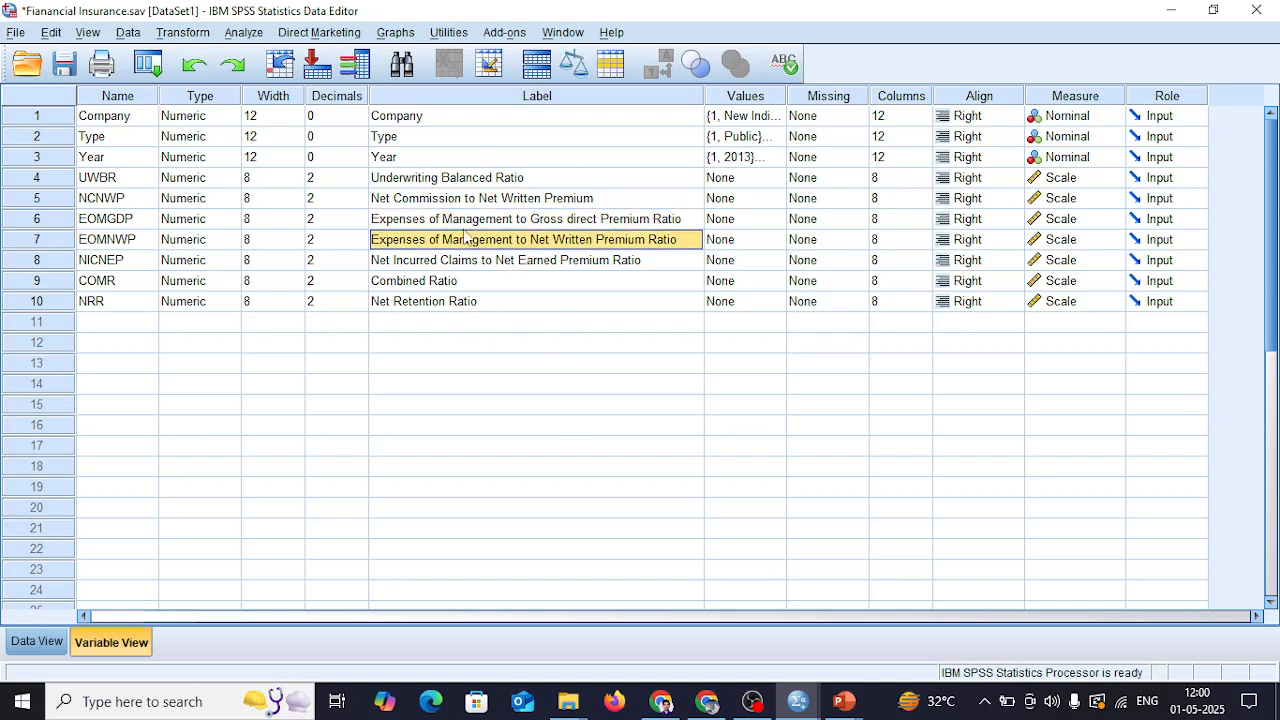
{"action": "left_click", "coordinate": [597, 384]}
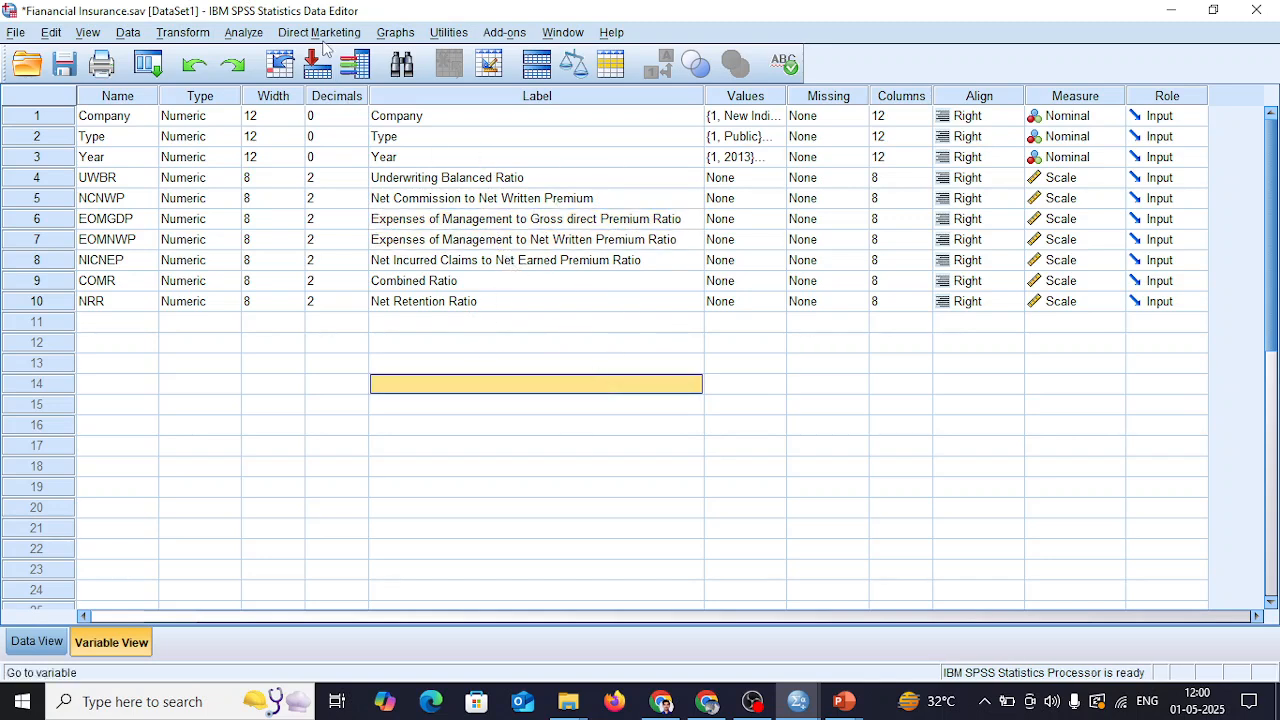
Step: Set up a bivariate correlation with Underwriting Balanced Ratio and Net Commission to Net Written Premium as the variables
{"action": "left_click", "coordinate": [248, 36]}
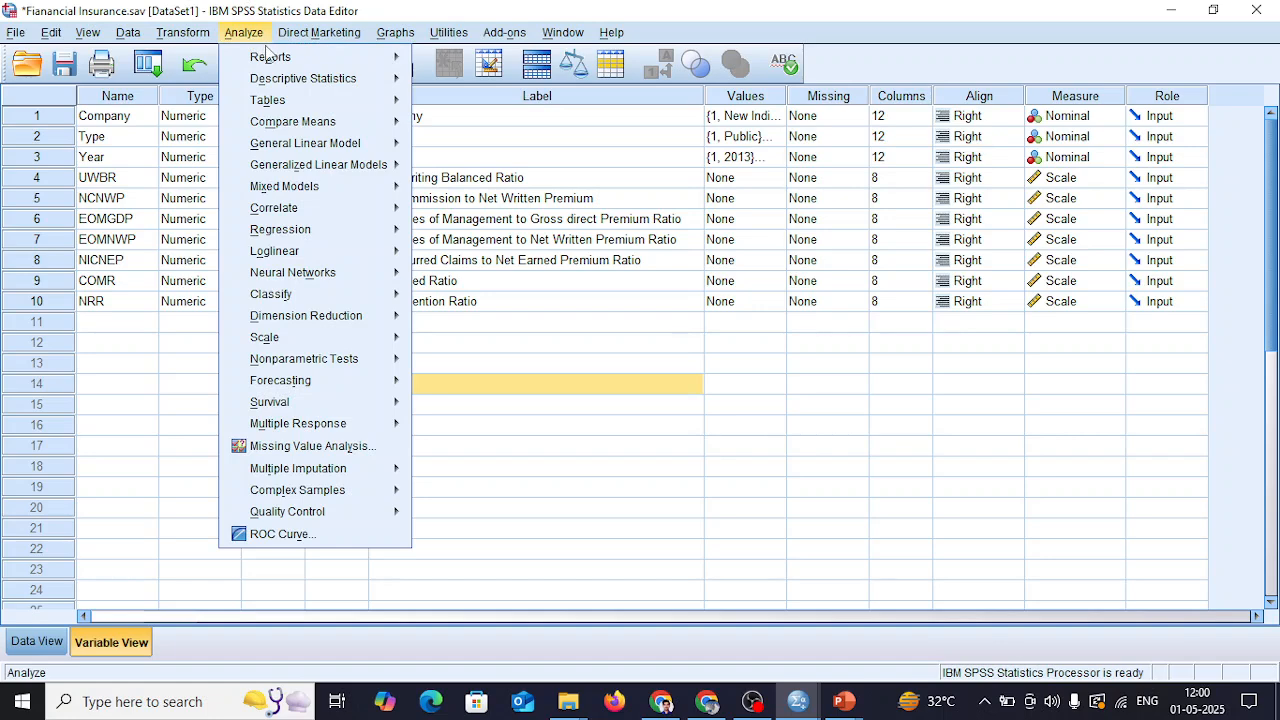
{"action": "mouse_move", "coordinate": [293, 82]}
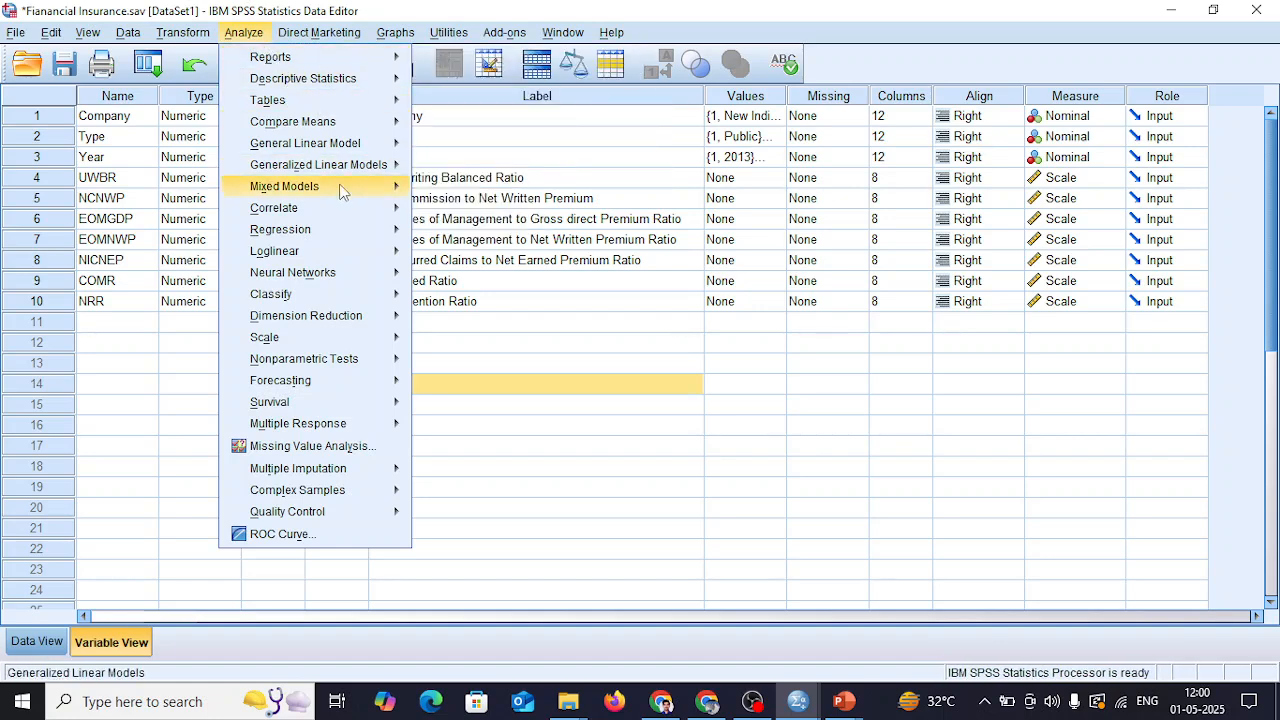
{"action": "mouse_move", "coordinate": [352, 217]}
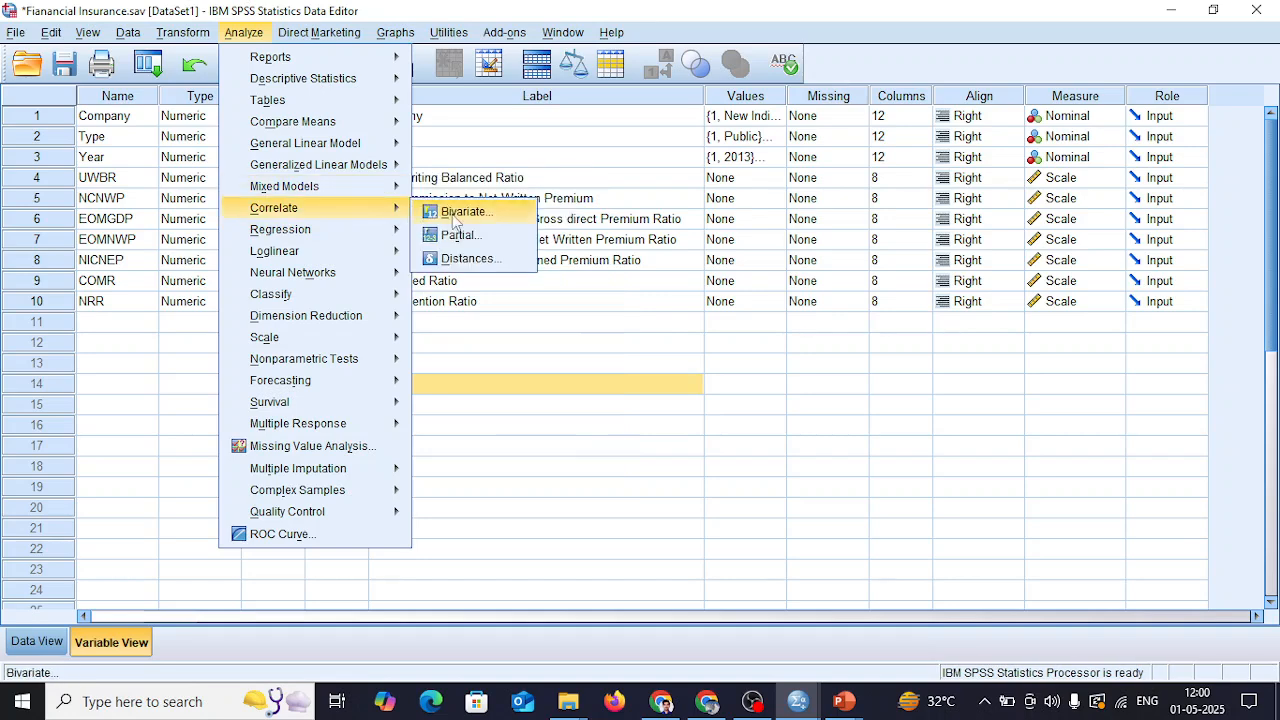
{"action": "left_click", "coordinate": [452, 213]}
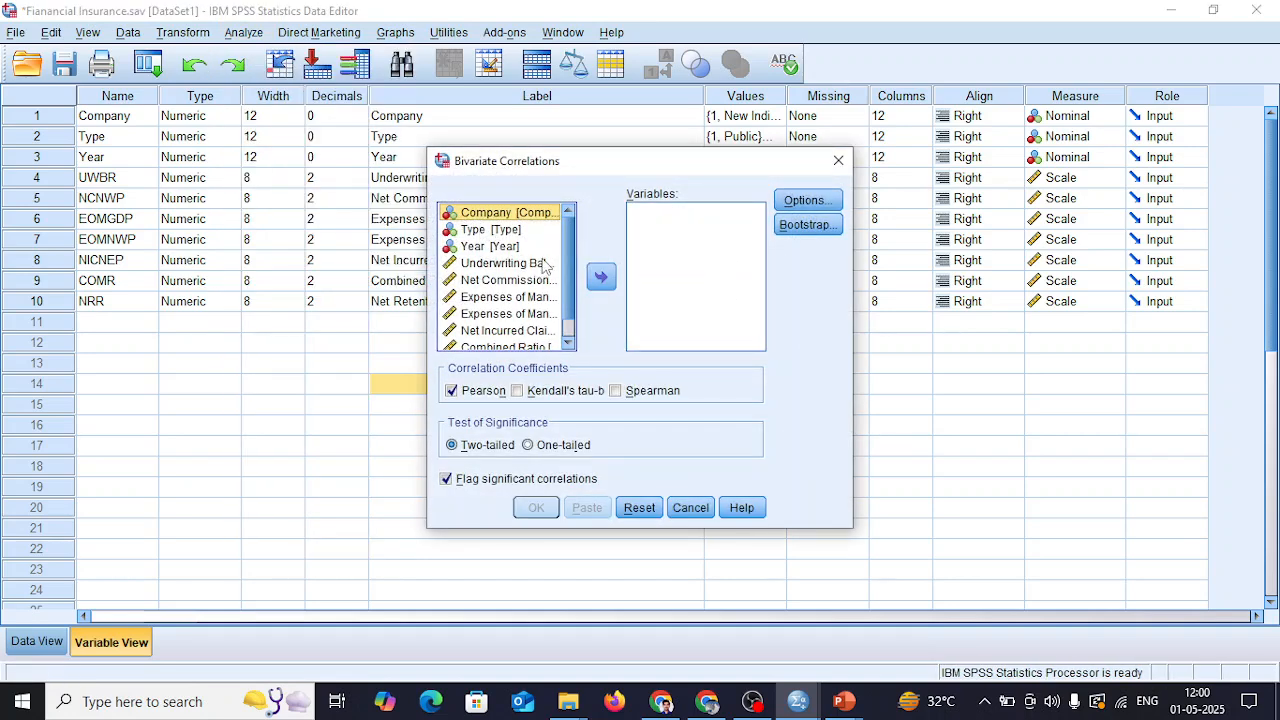
{"action": "left_click", "coordinate": [515, 263]}
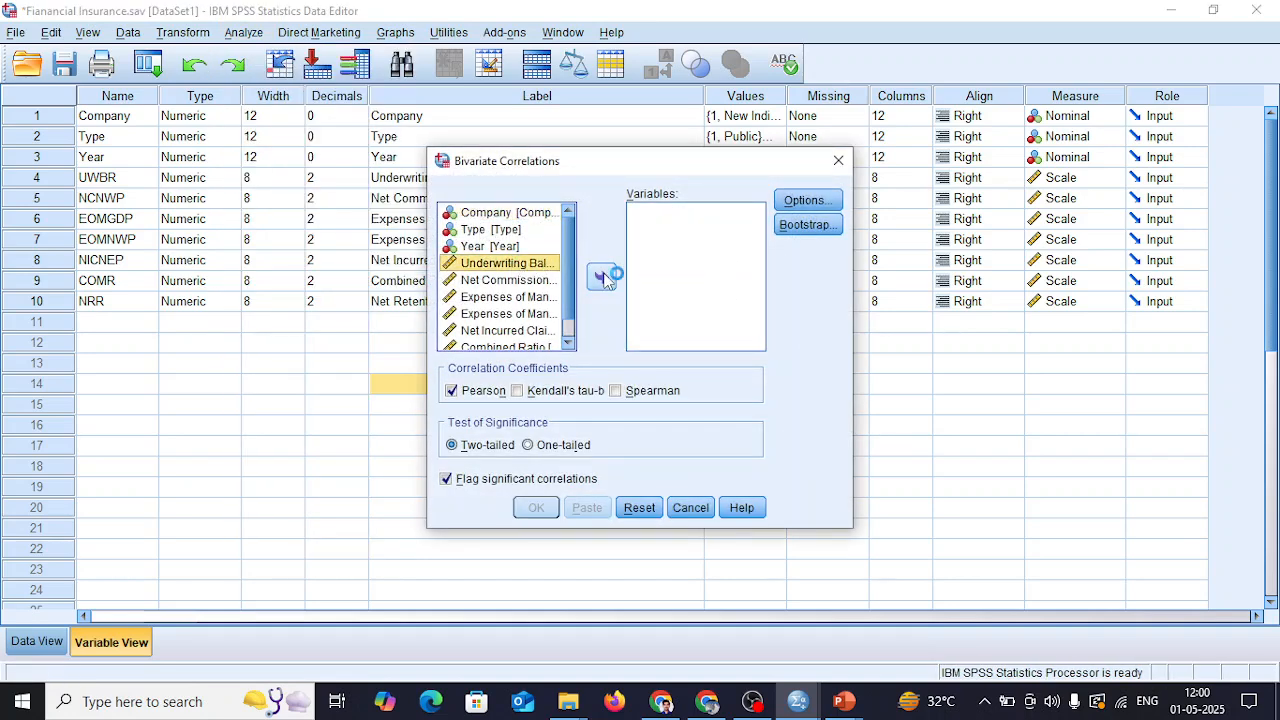
{"action": "left_click", "coordinate": [603, 277]}
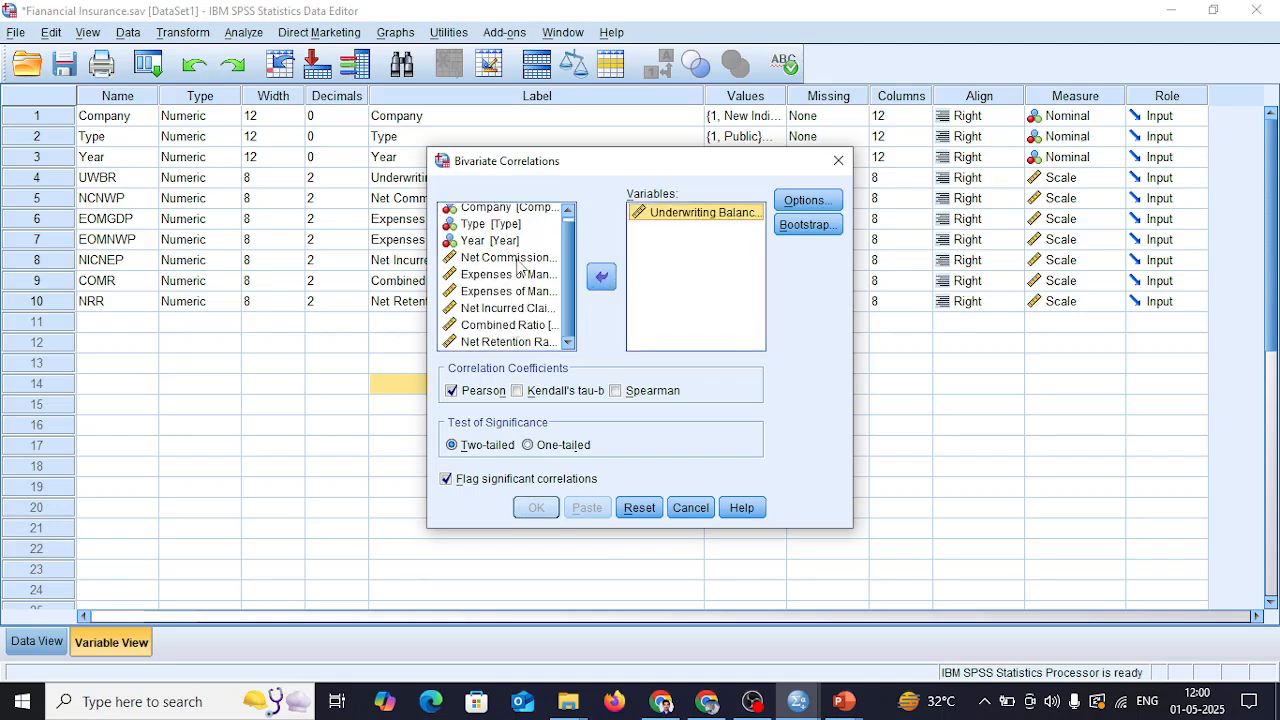
{"action": "left_click", "coordinate": [517, 262]}
{"action": "left_click", "coordinate": [603, 285]}
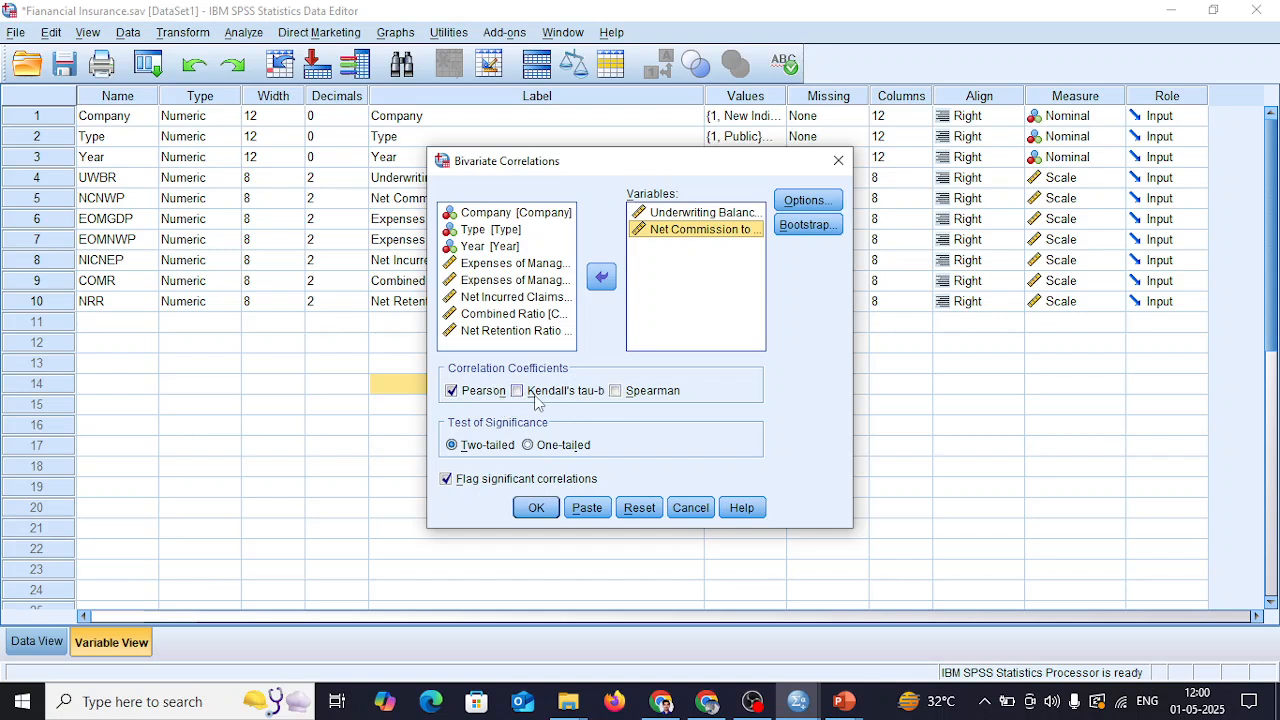
Step: Include means and standard deviations in the correlation options and run the two-tailed Pearson correlation
{"action": "left_click", "coordinate": [810, 202]}
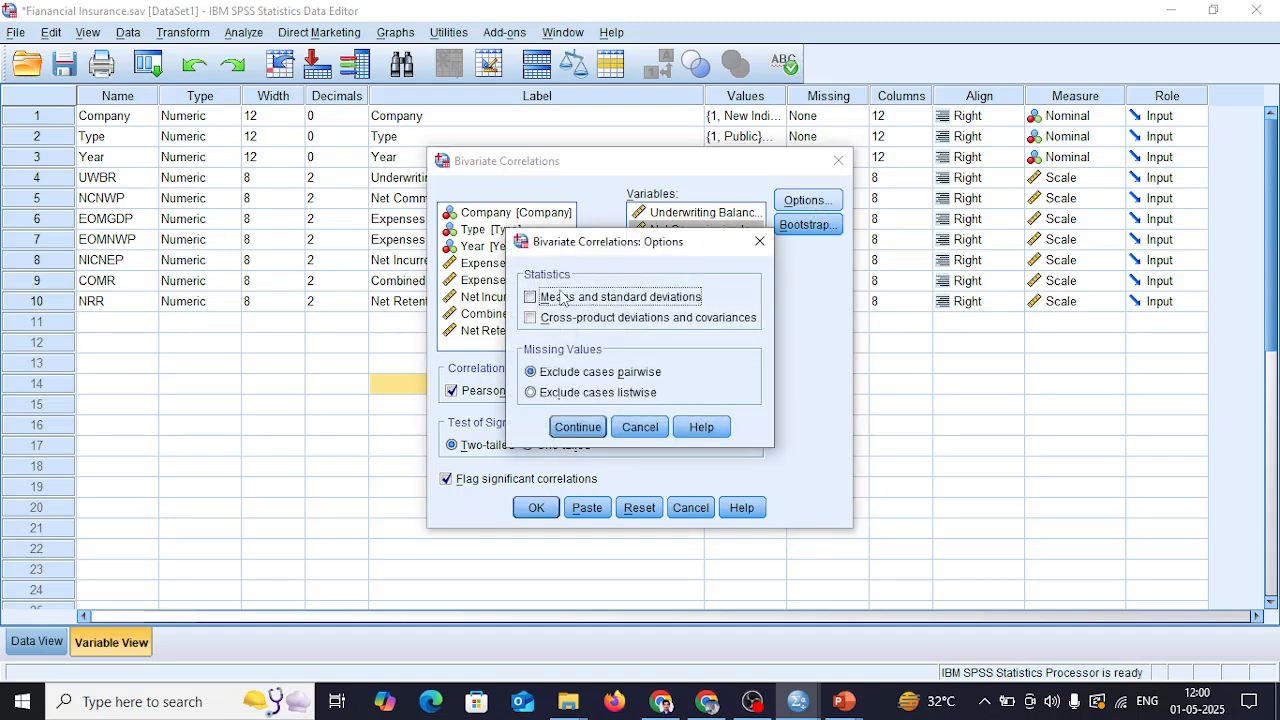
{"action": "left_click", "coordinate": [580, 428]}
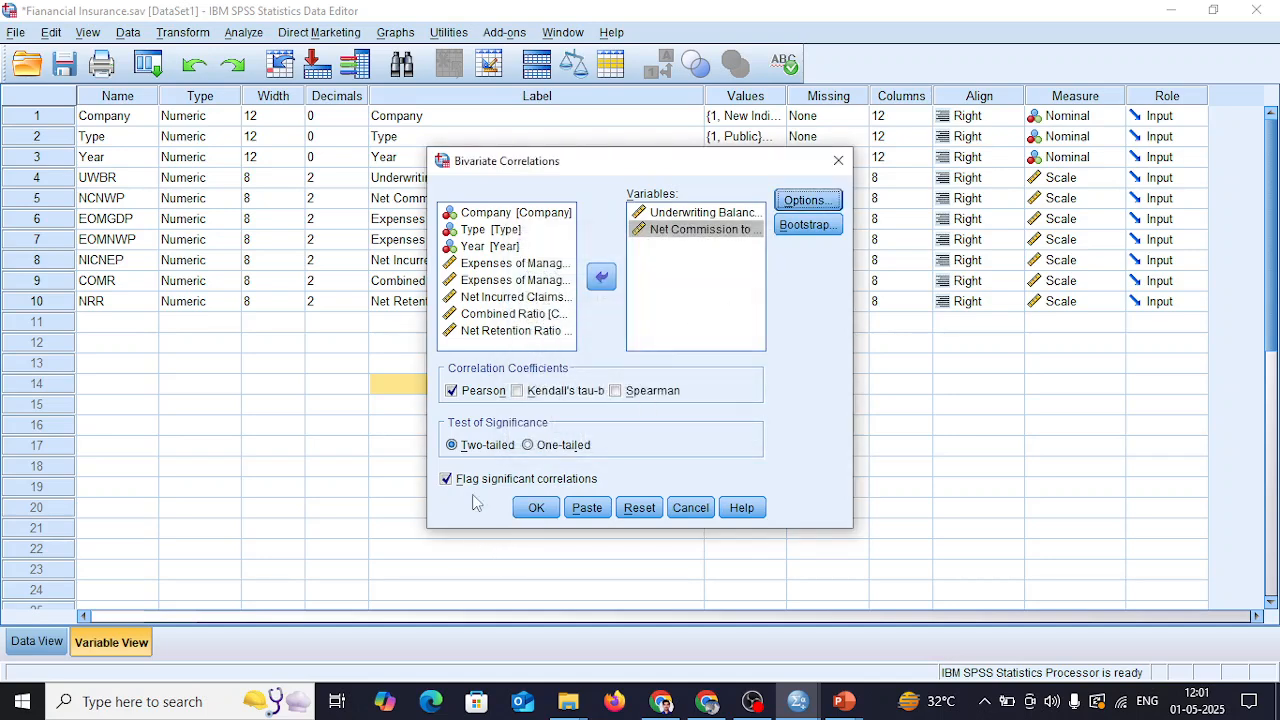
{"action": "left_click", "coordinate": [537, 507]}
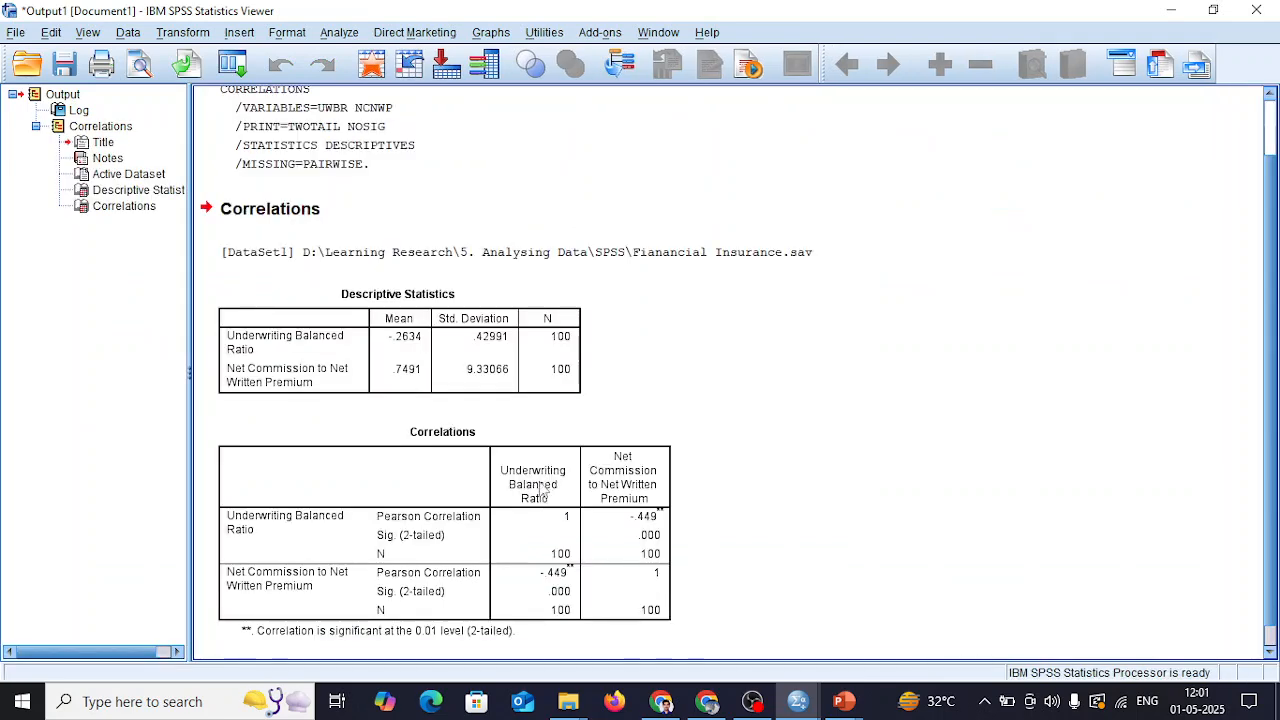
{"action": "scroll", "coordinate": [523, 402], "scroll_direction": "down", "scroll_amount": 1}
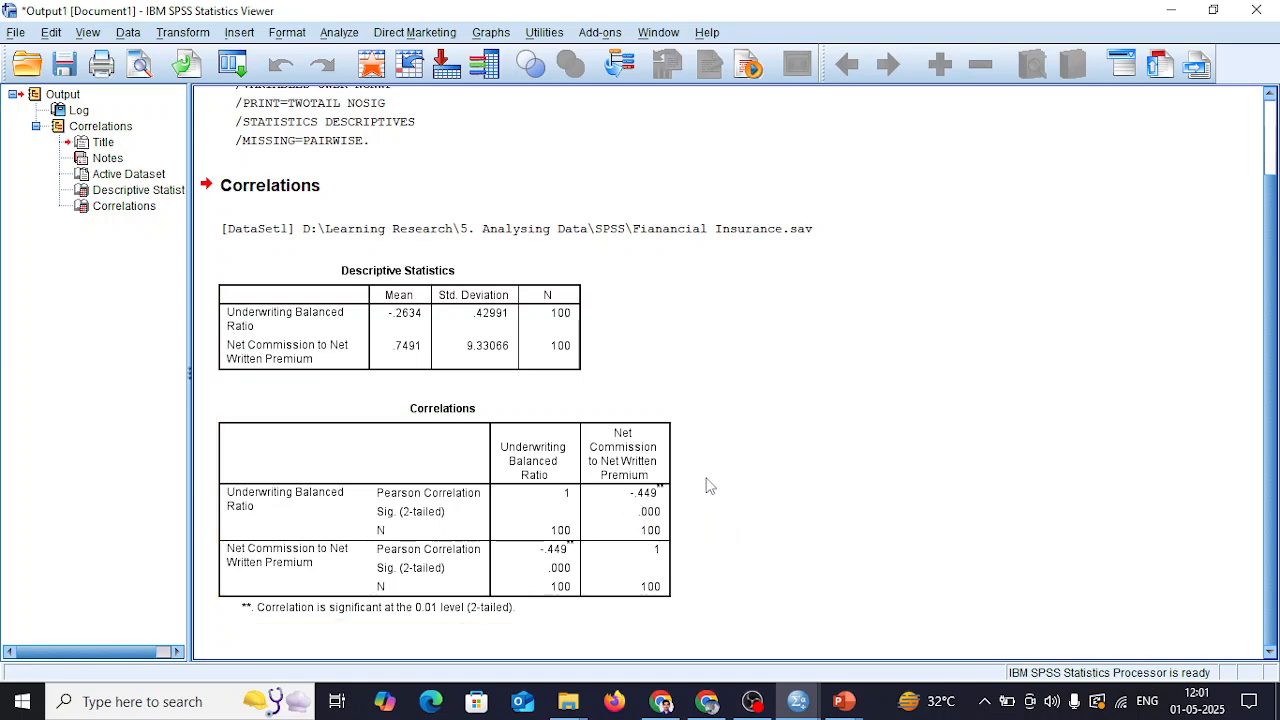
Step: Run the bivariate correlation again with Net Retention Ratio in place of Underwriting Balanced Ratio
{"action": "left_click", "coordinate": [340, 32]}
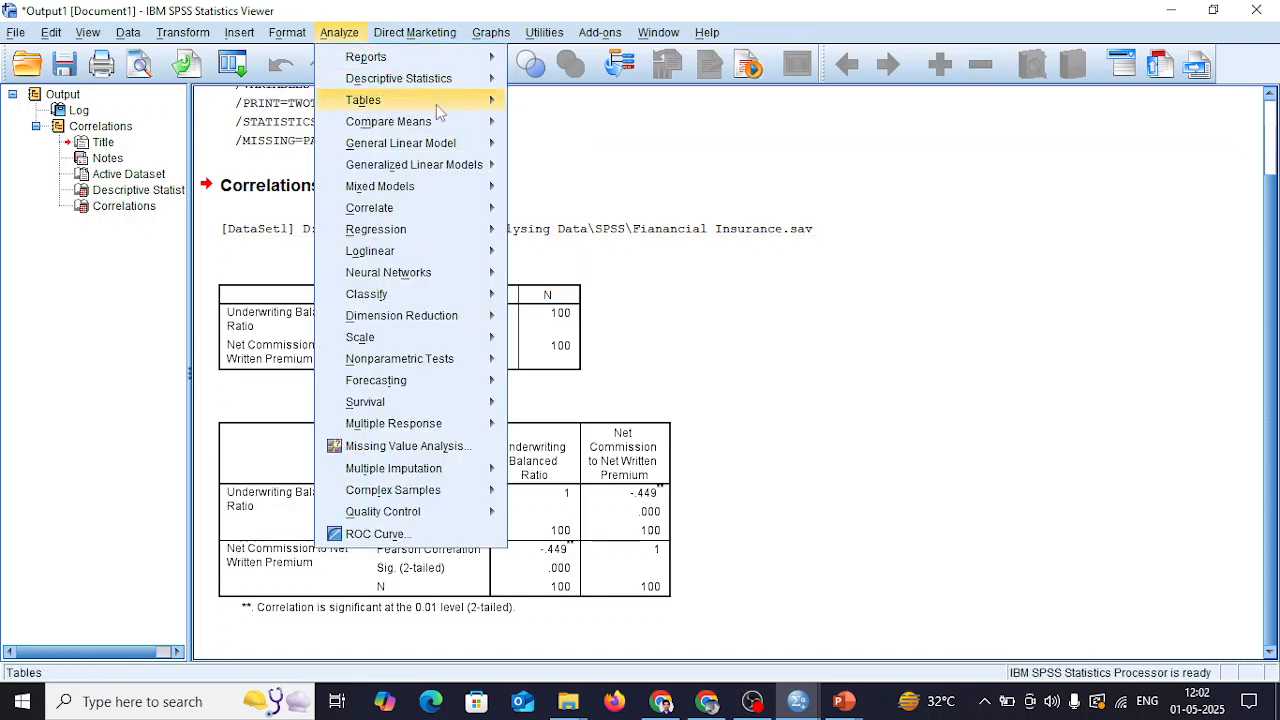
{"action": "mouse_move", "coordinate": [459, 214]}
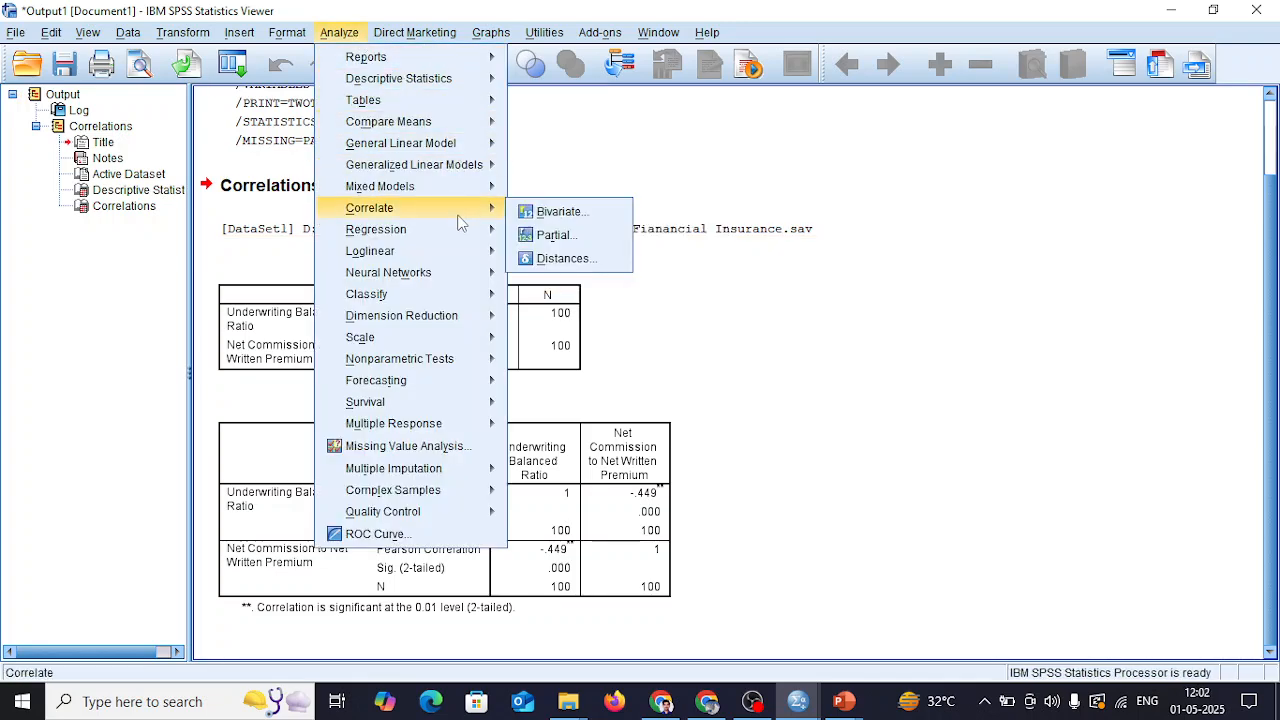
{"action": "left_click", "coordinate": [555, 213]}
{"action": "left_click", "coordinate": [664, 213]}
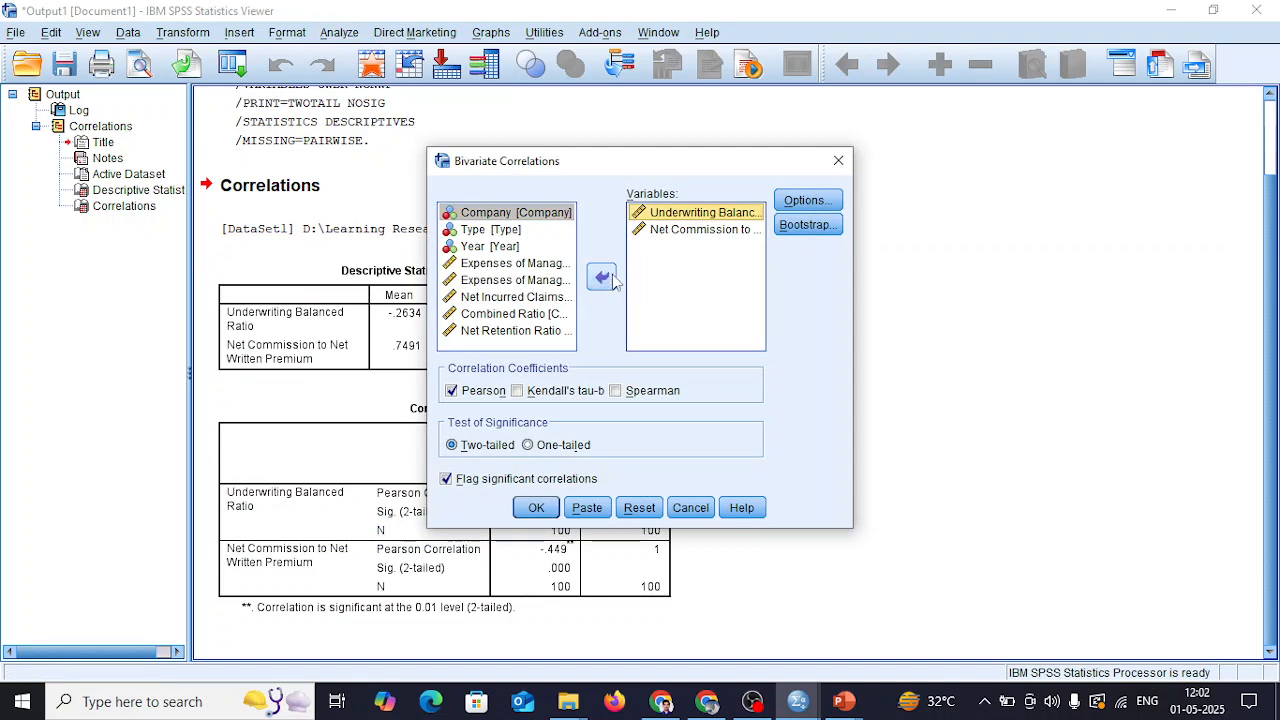
{"action": "left_click", "coordinate": [601, 277]}
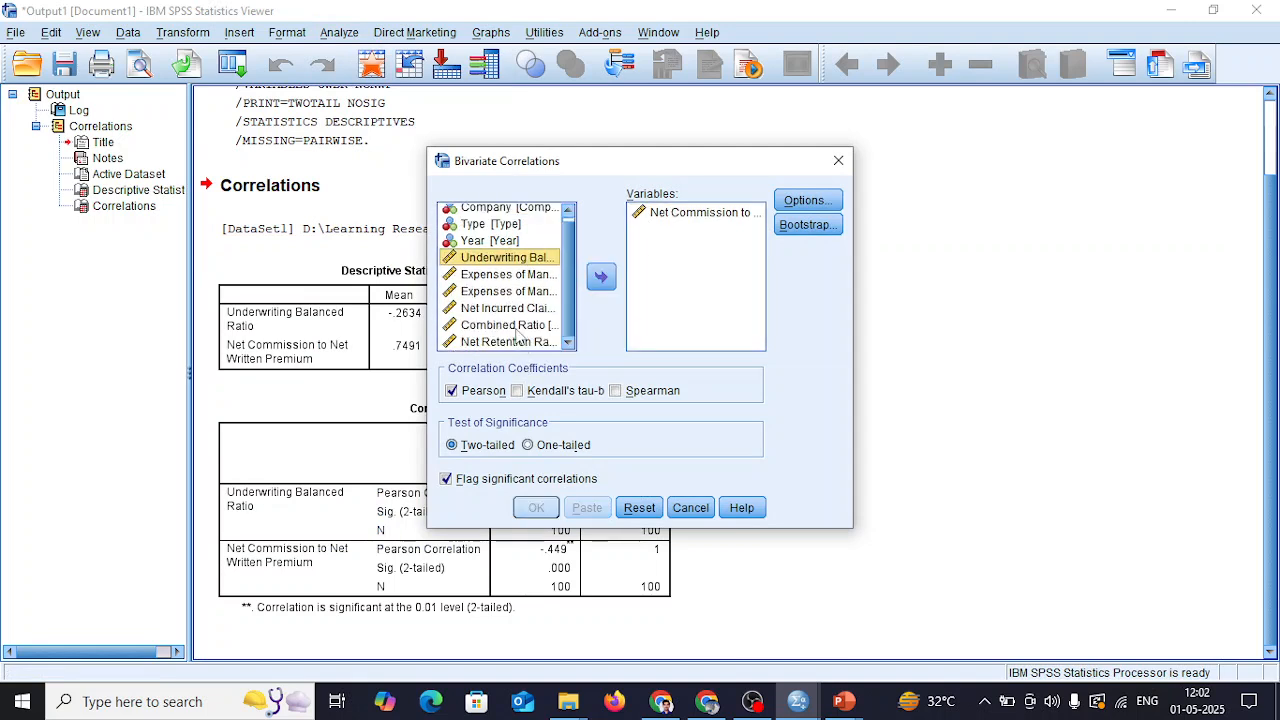
{"action": "left_click", "coordinate": [518, 327]}
{"action": "left_click", "coordinate": [510, 342]}
{"action": "left_click", "coordinate": [601, 277]}
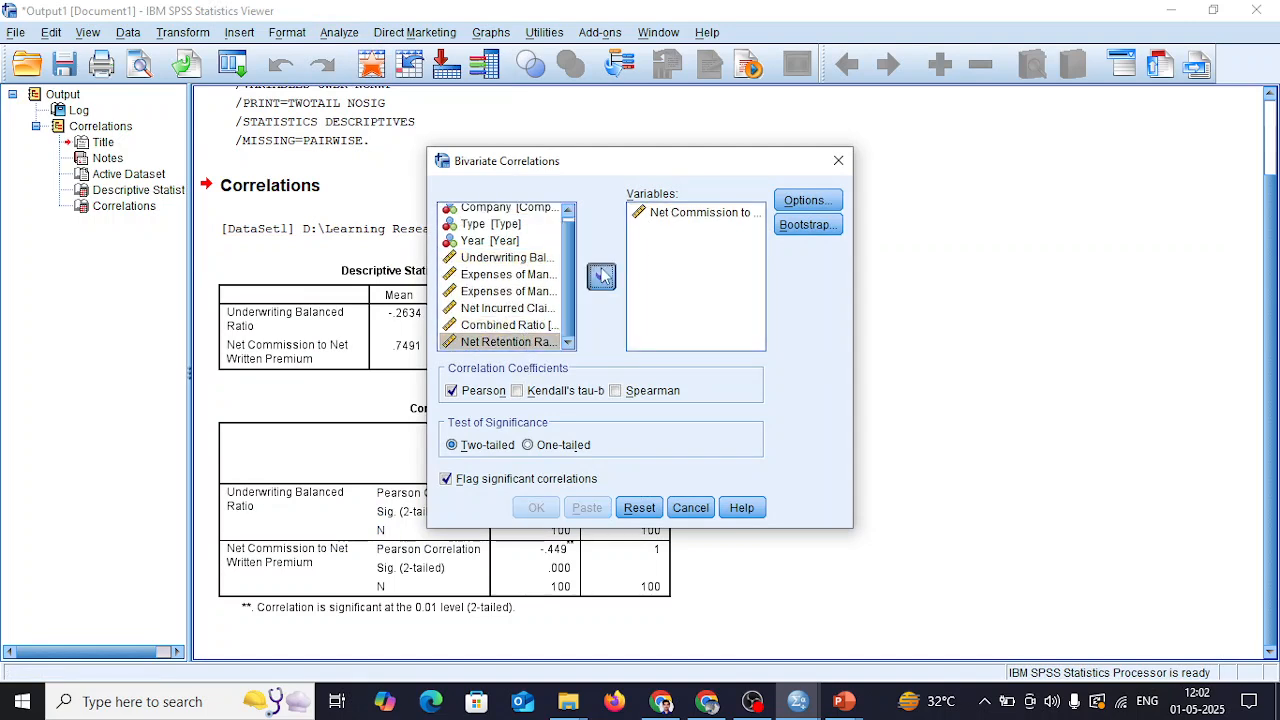
{"action": "left_click", "coordinate": [536, 507]}
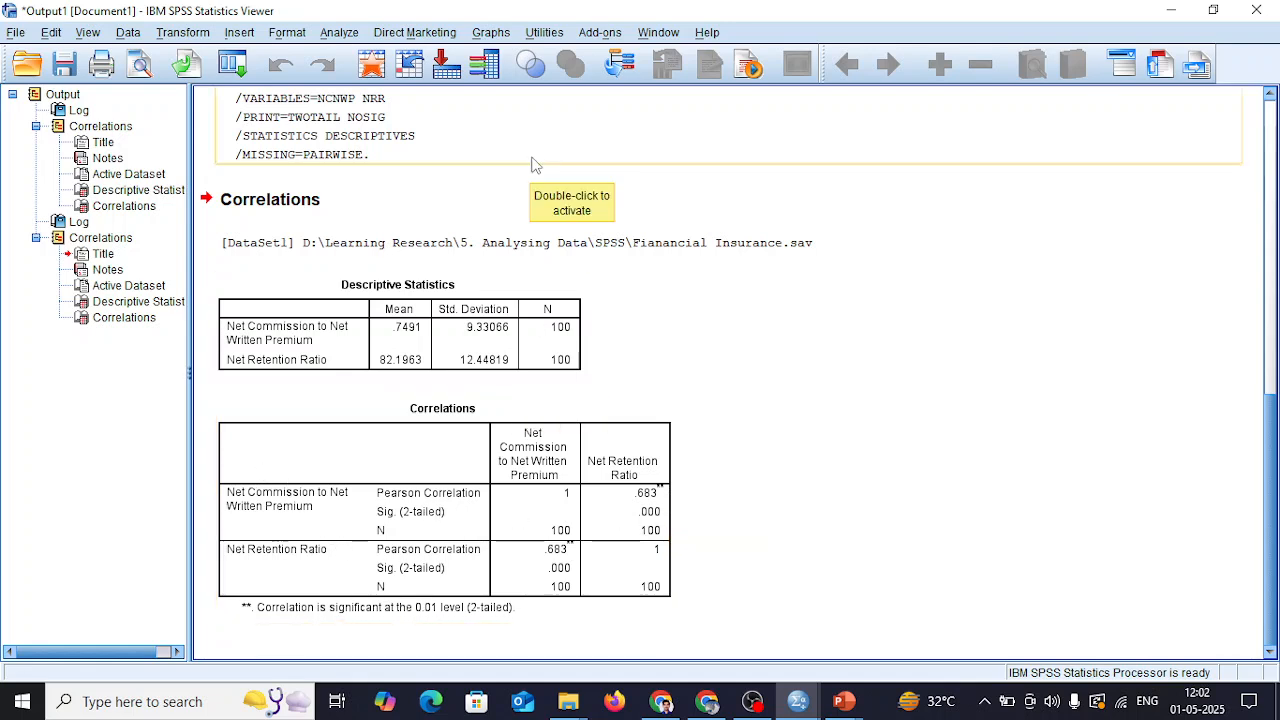
Step: Start another bivariate correlation and add Underwriting Balanced Ratio to its variables
{"action": "left_click", "coordinate": [341, 34]}
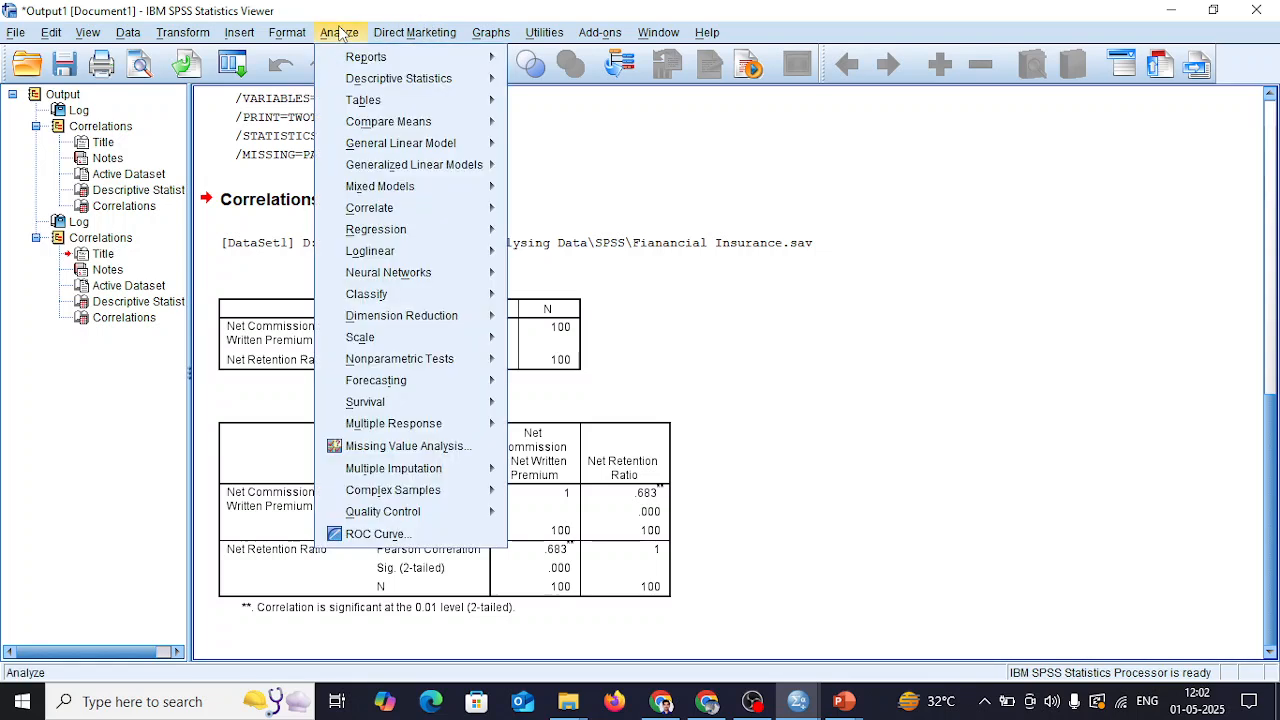
{"action": "mouse_move", "coordinate": [430, 124]}
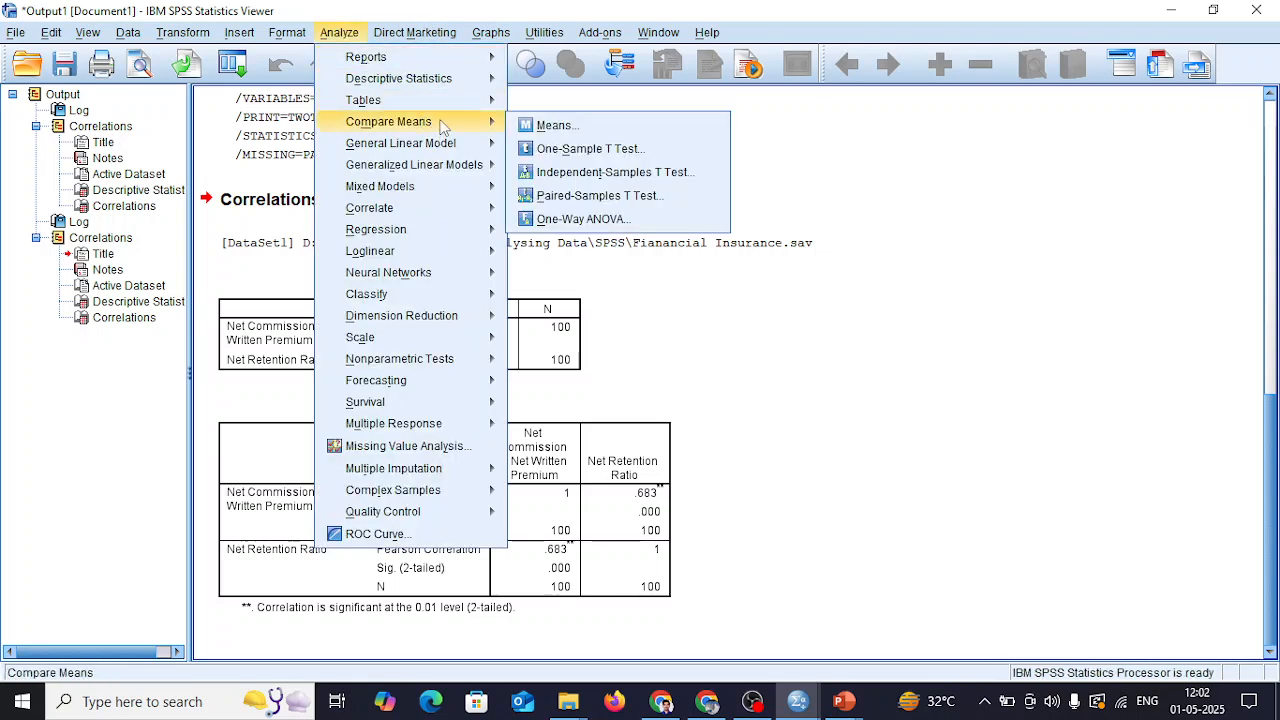
{"action": "mouse_move", "coordinate": [462, 210]}
{"action": "left_click", "coordinate": [551, 216]}
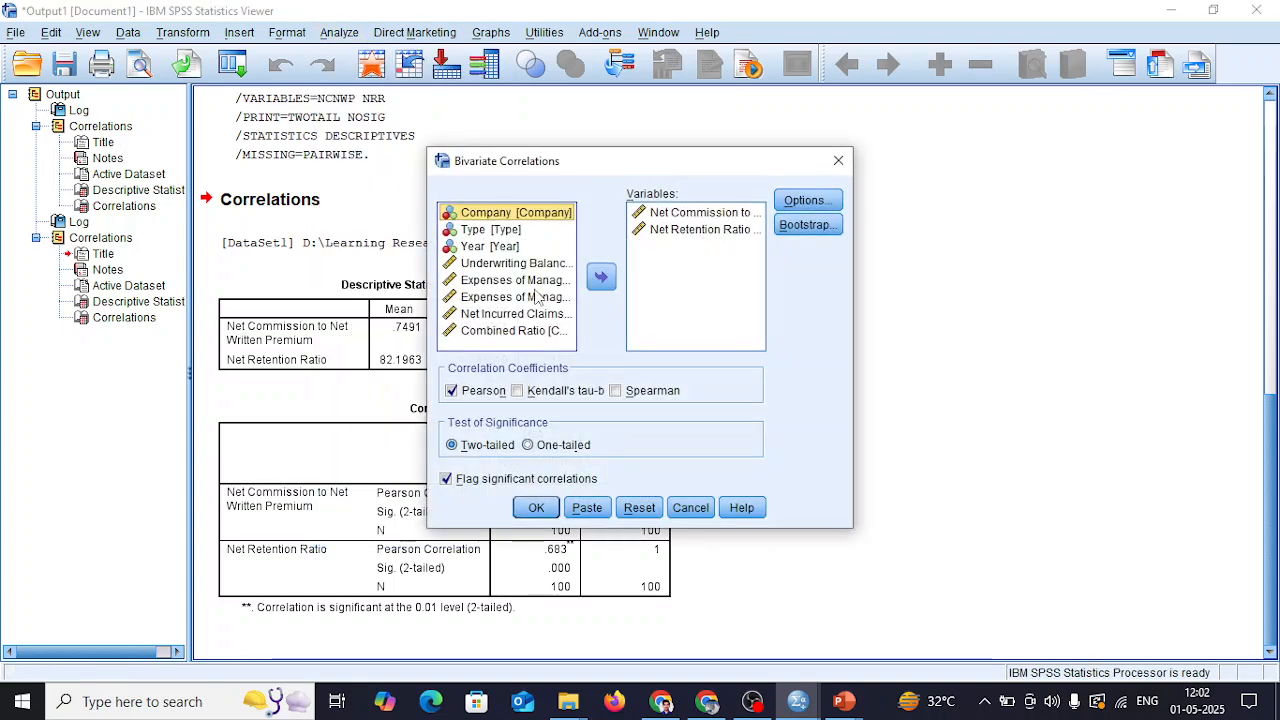
{"action": "left_click", "coordinate": [538, 313]}
{"action": "left_click", "coordinate": [510, 265]}
{"action": "left_click", "coordinate": [600, 278]}
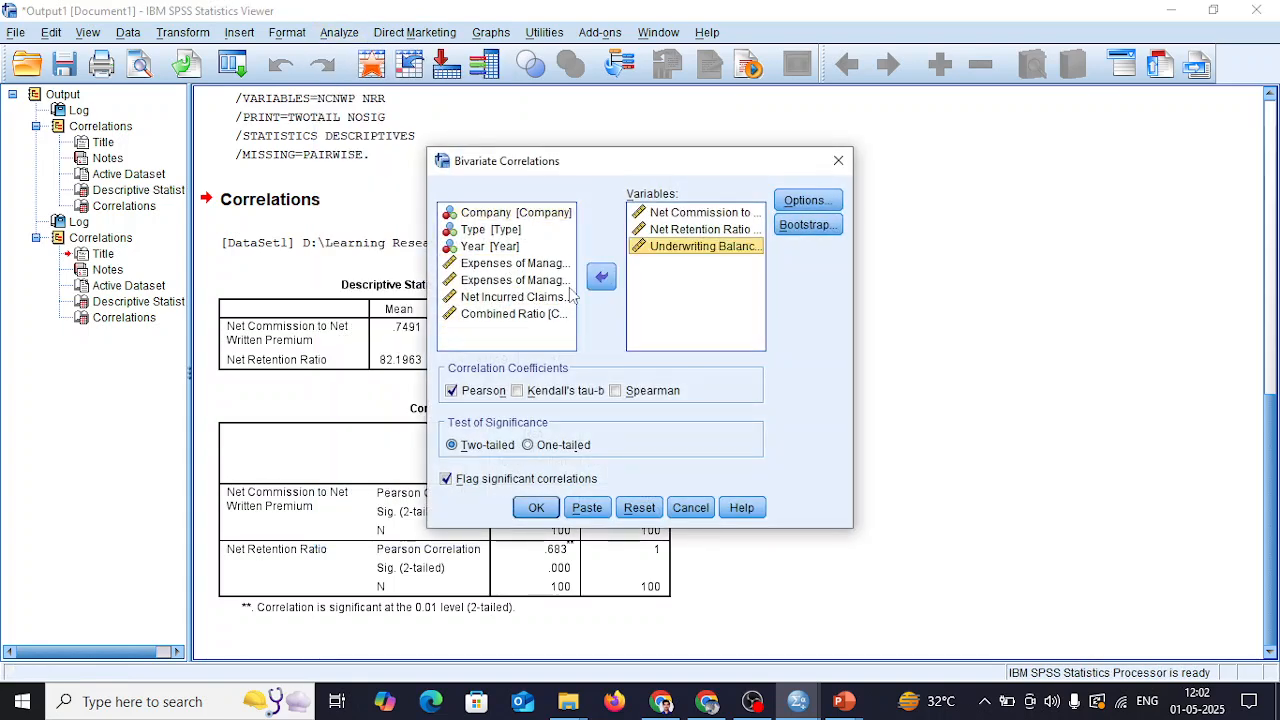
Step: Add both Expenses of Management ratios, Net Incurred Claims to Net Earned Premium Ratio and Combined Ratio, and run the correlation
{"action": "left_click", "coordinate": [543, 265]}
{"action": "left_click", "coordinate": [592, 279]}
{"action": "left_click", "coordinate": [545, 281]}
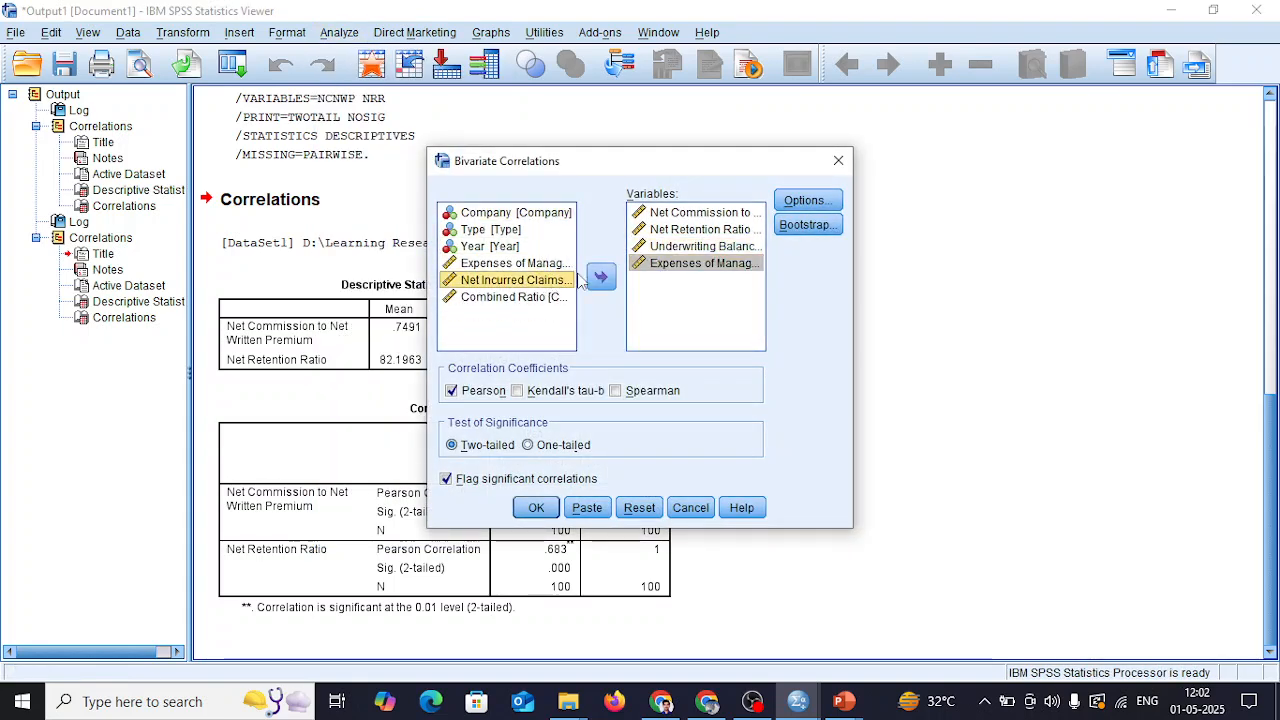
{"action": "left_click", "coordinate": [600, 278]}
{"action": "left_click", "coordinate": [518, 264]}
{"action": "left_click", "coordinate": [600, 278]}
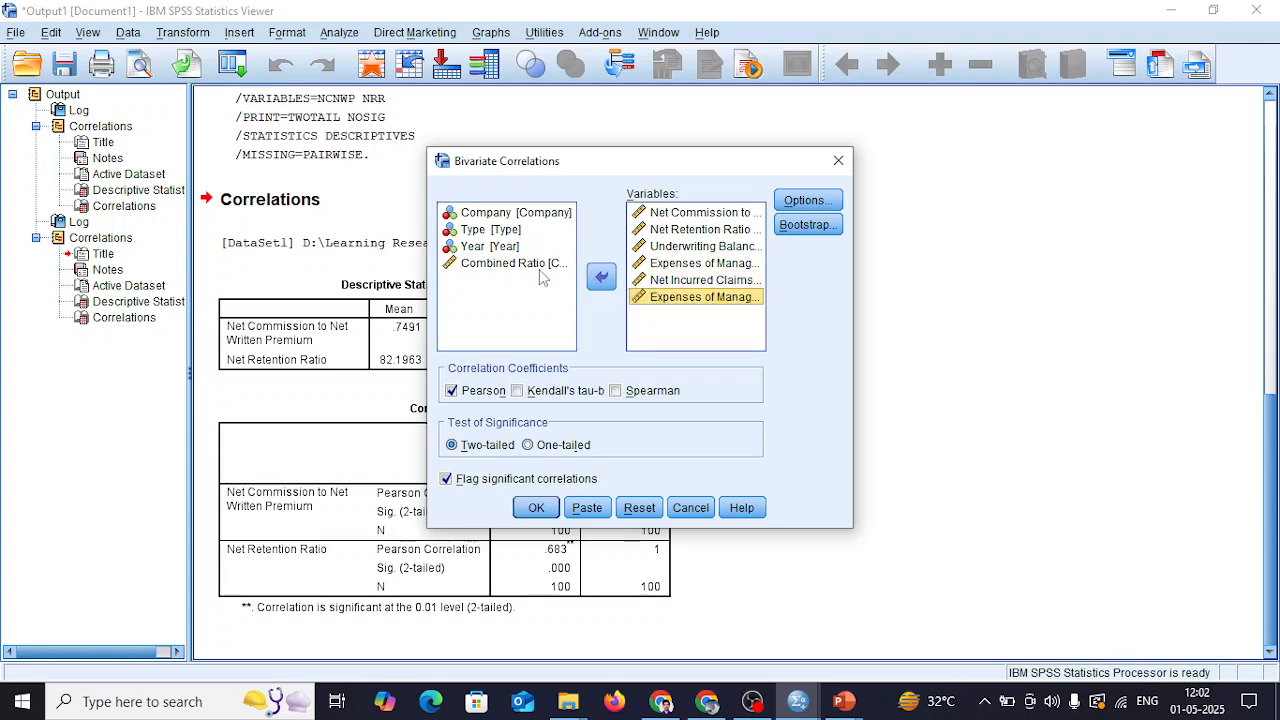
{"action": "left_click", "coordinate": [540, 263]}
{"action": "left_click", "coordinate": [600, 278]}
{"action": "left_click", "coordinate": [552, 505]}
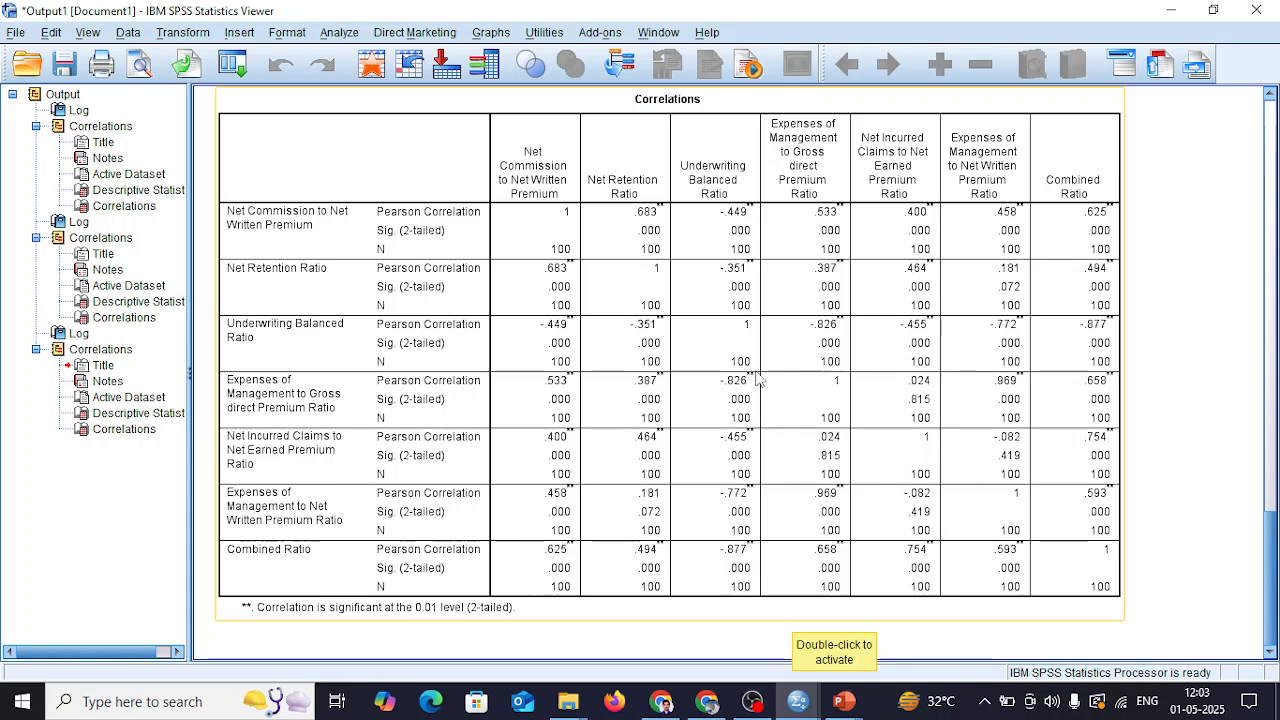
{"action": "key", "text": "alt+Tab"}
{"action": "key", "text": "alt+Tab"}
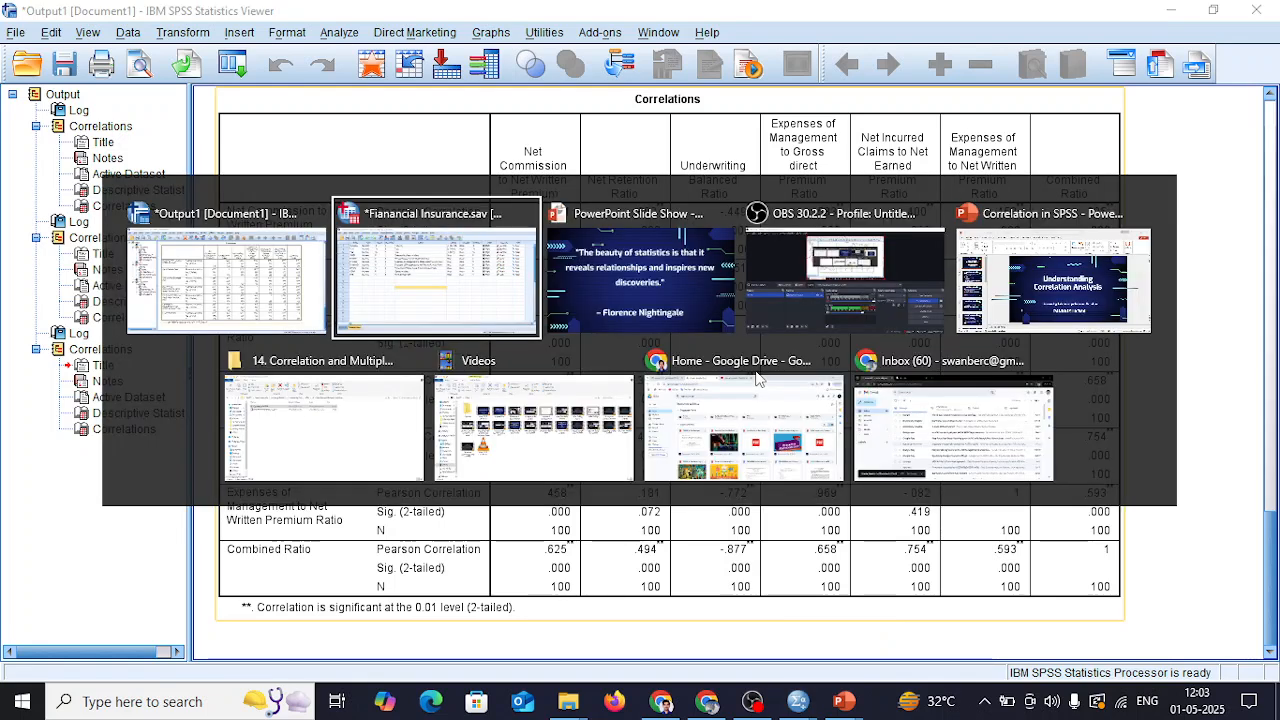
{"action": "key", "text": "alt+Tab"}
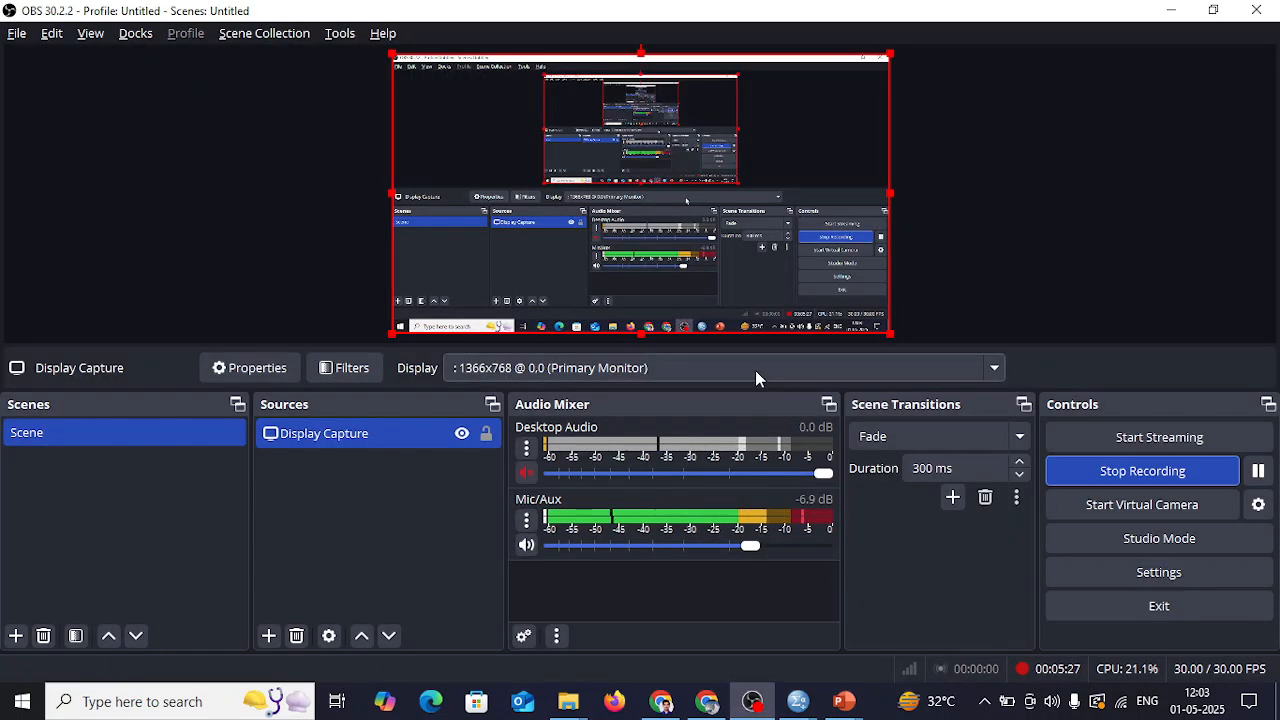